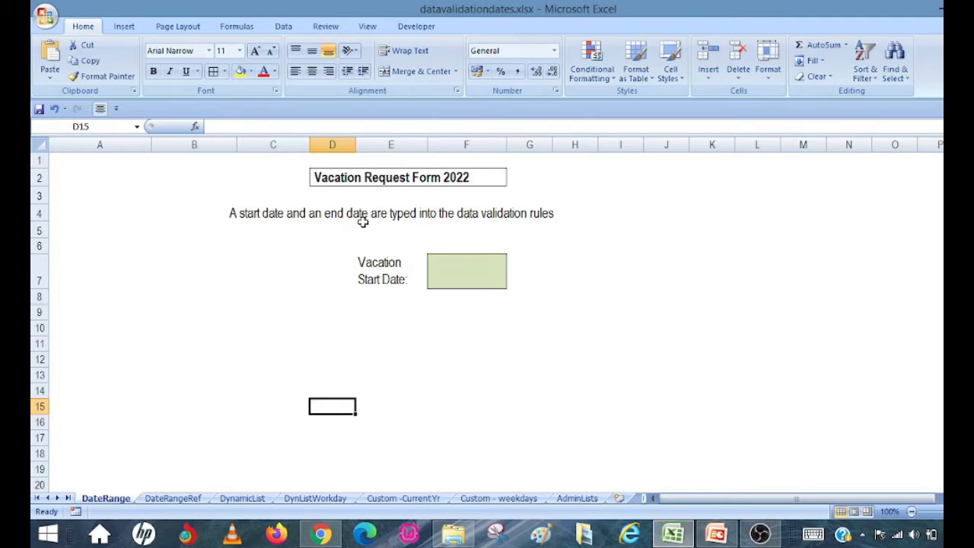
Add data validation to the vacation start date cell F7, allowing only dates between 15-01-2022 and 30-01-2022.
click(469, 278)
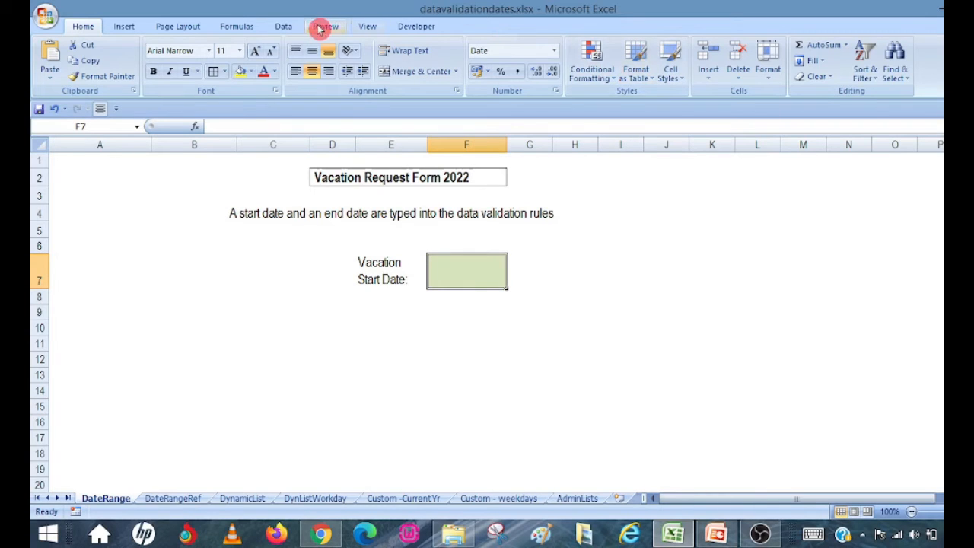
click(281, 28)
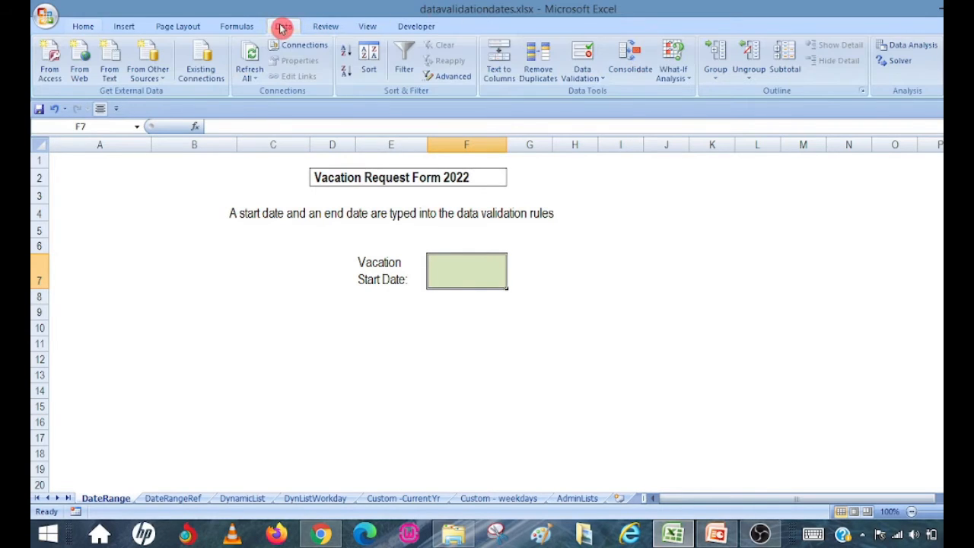
click(601, 79)
click(615, 93)
click(647, 313)
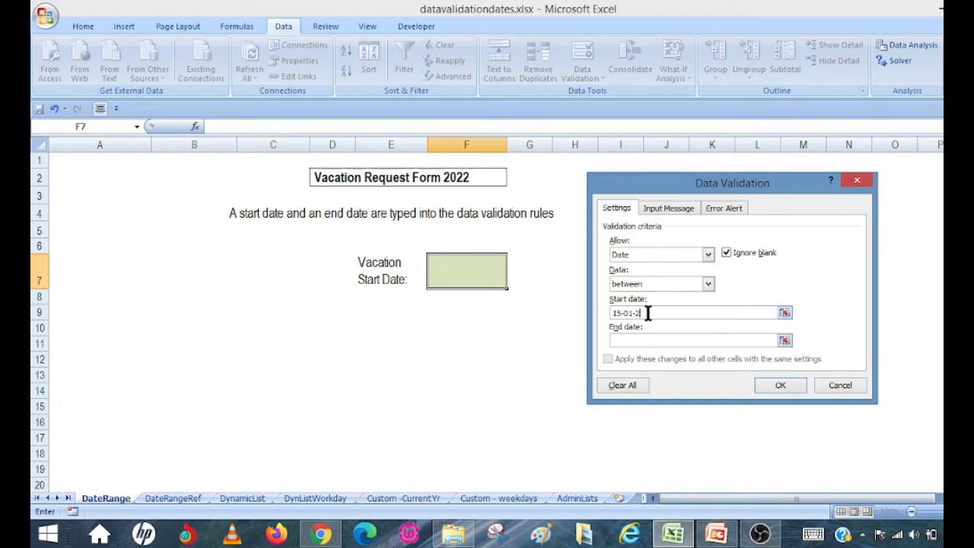
click(652, 340)
text(30-01-2022)
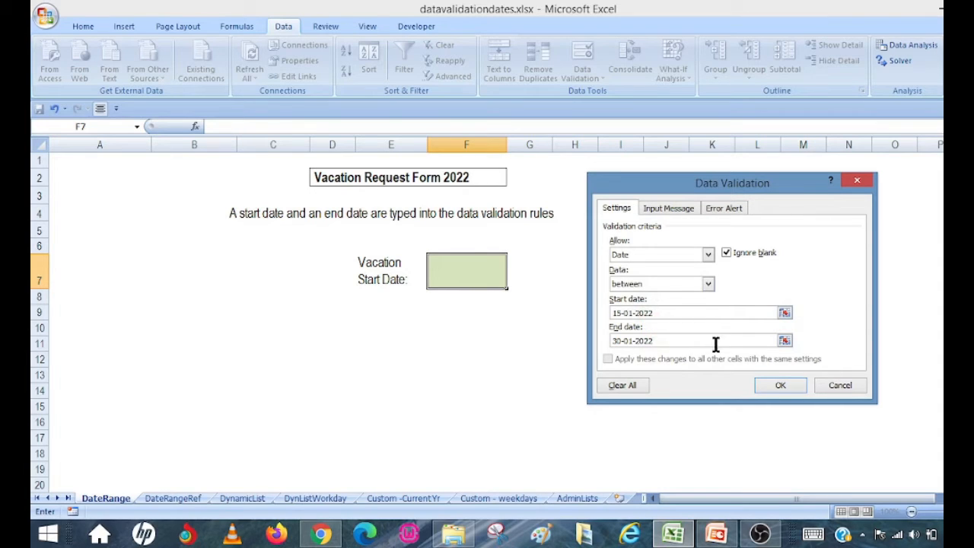
click(790, 387)
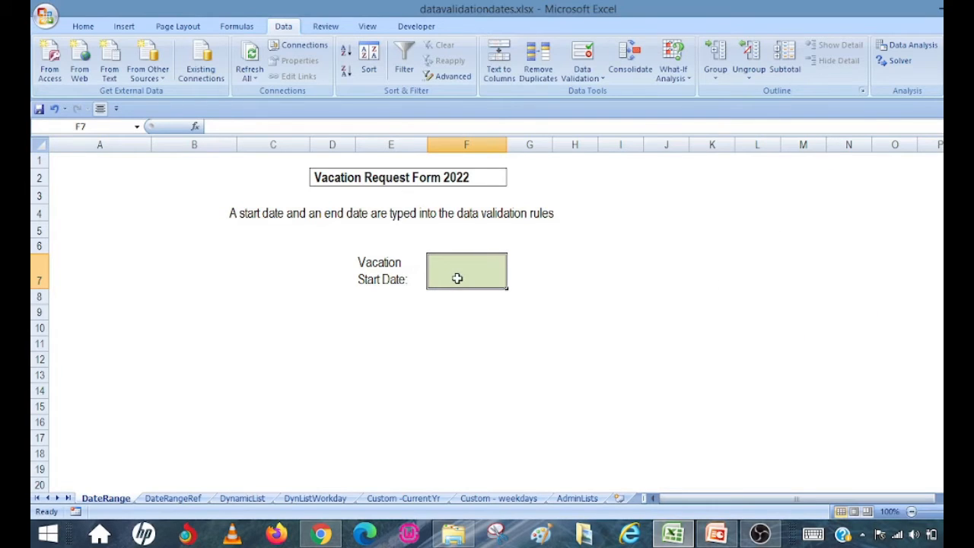
Try to enter 01-01-2022 as the vacation start date in cell F7.
text(01-01-2022)
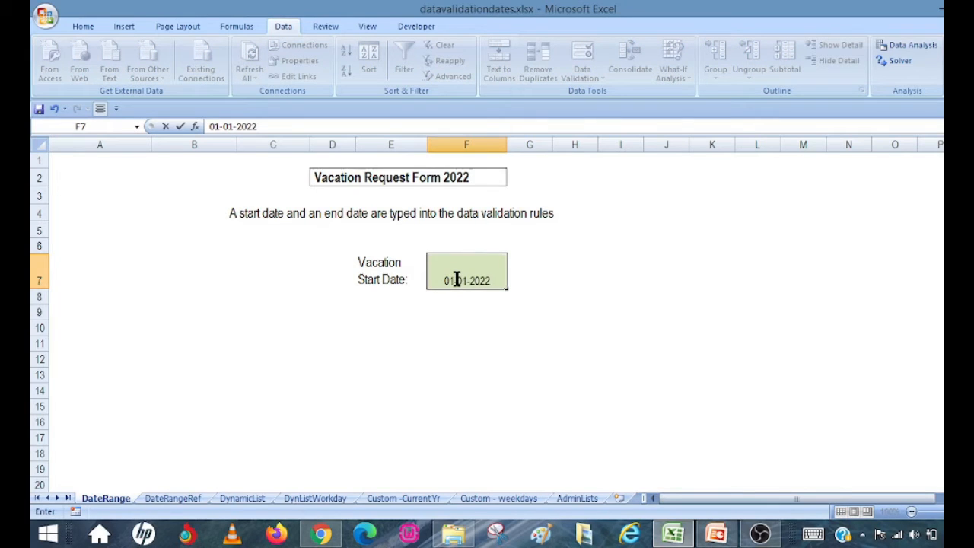
key(Return)
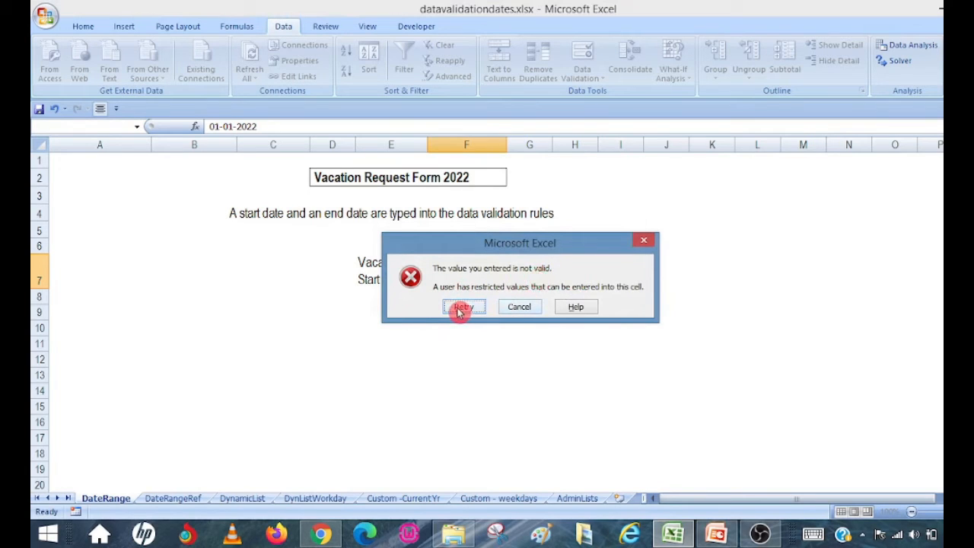
click(461, 308)
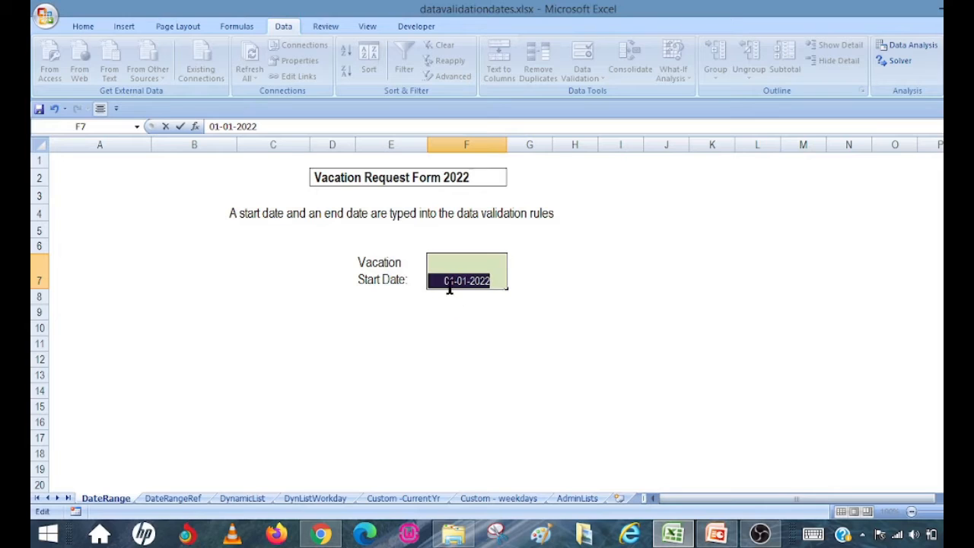
Correct the vacation start date in cell F7 to 15-01-2022.
click(446, 281)
key(Delete)
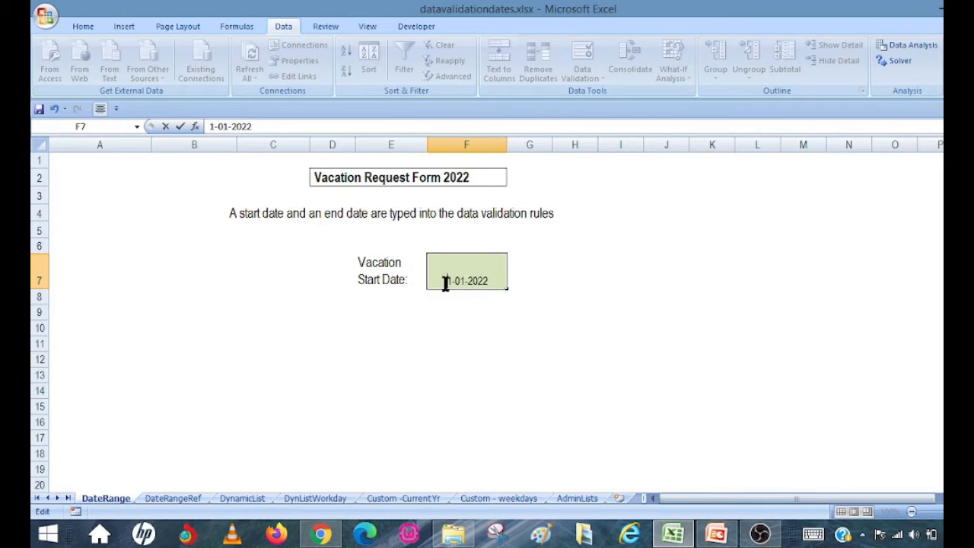
key(Delete)
text(15)
key(Return)
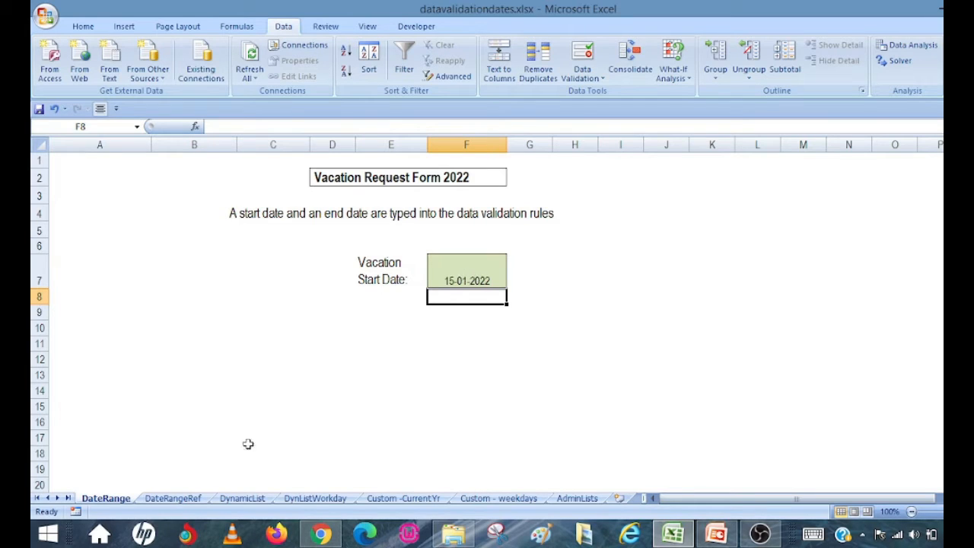
On the DateRangeRef sheet, name the two date cells in column P from their left-column labels StartDate and EndDate, and check both names.
click(182, 500)
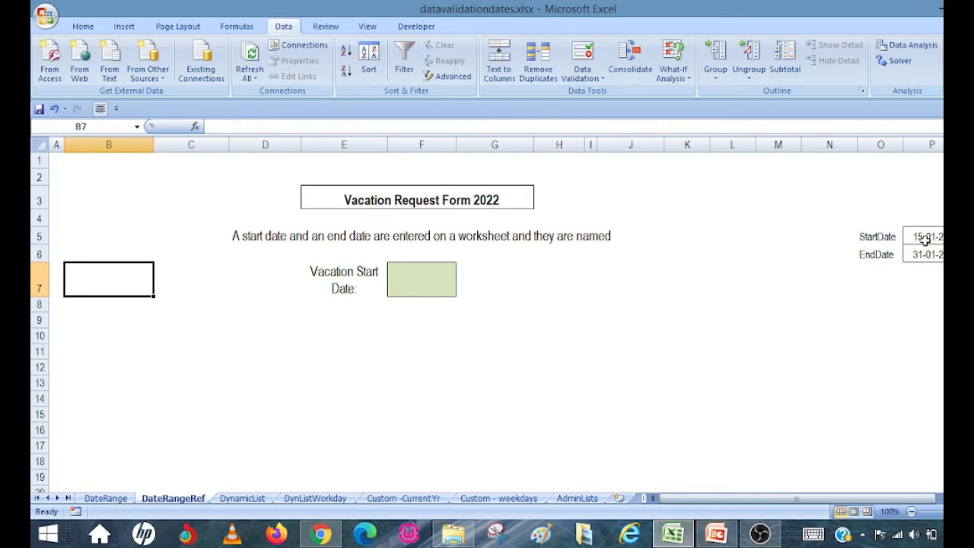
drag(875, 236, 935, 251)
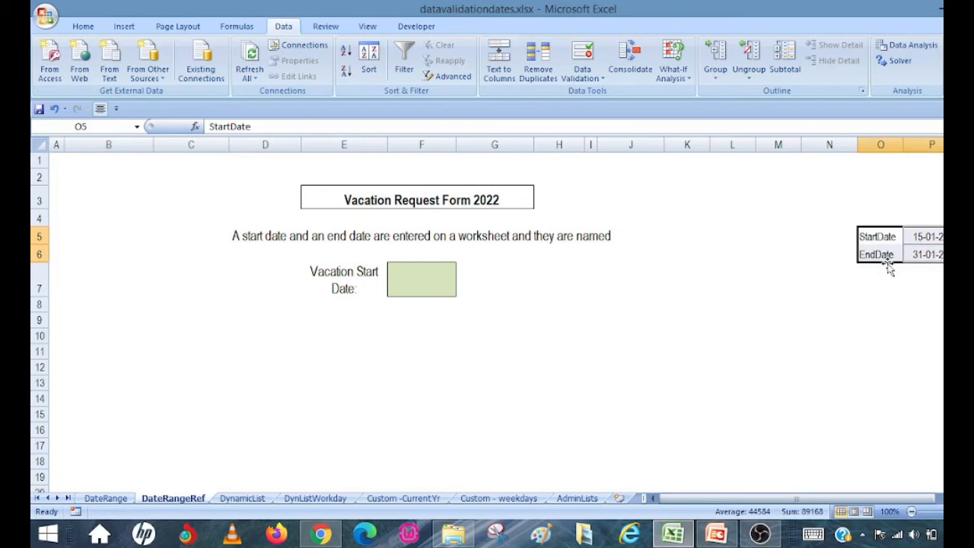
click(968, 336)
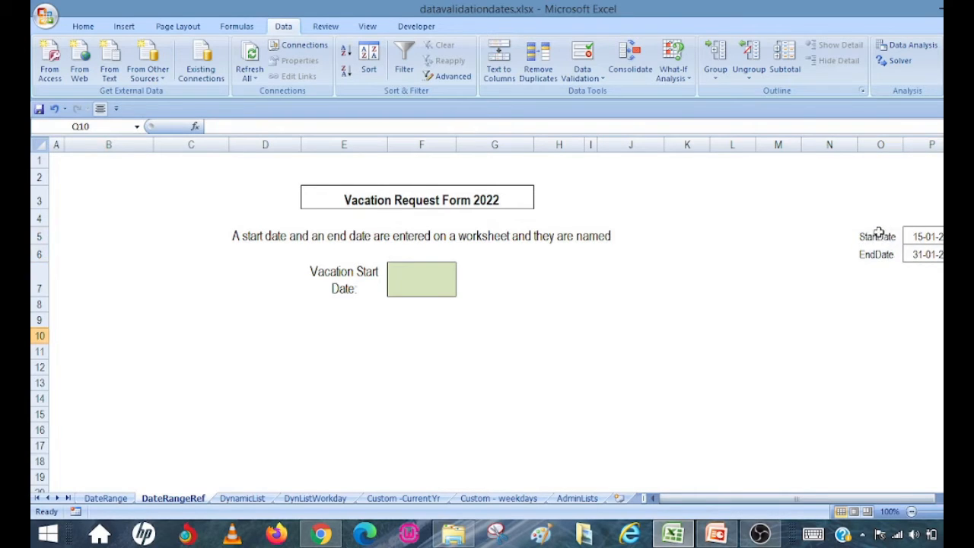
drag(879, 232, 930, 256)
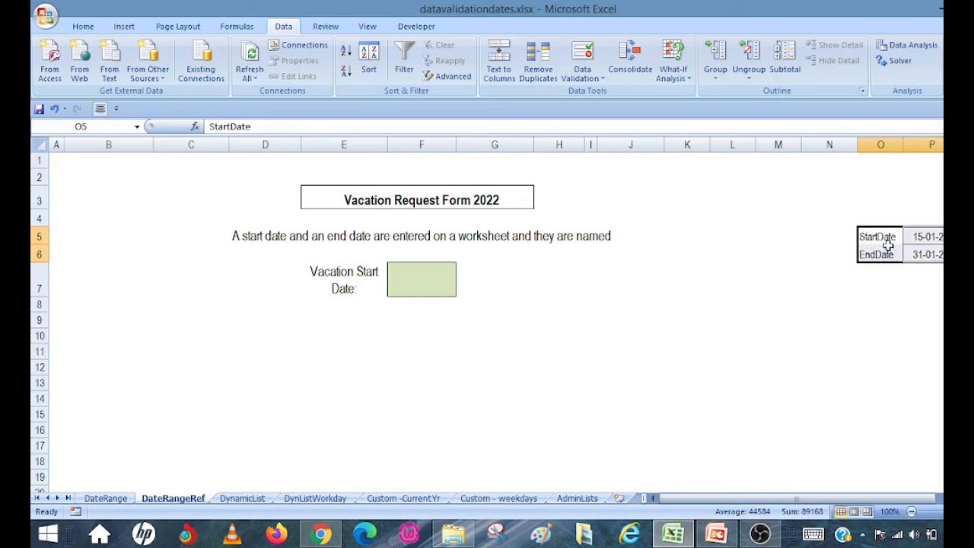
click(243, 26)
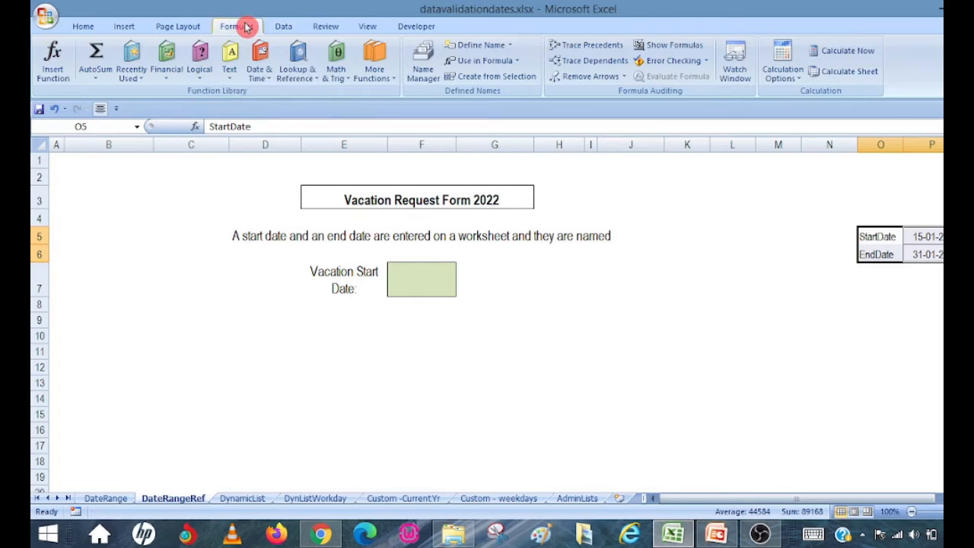
click(517, 79)
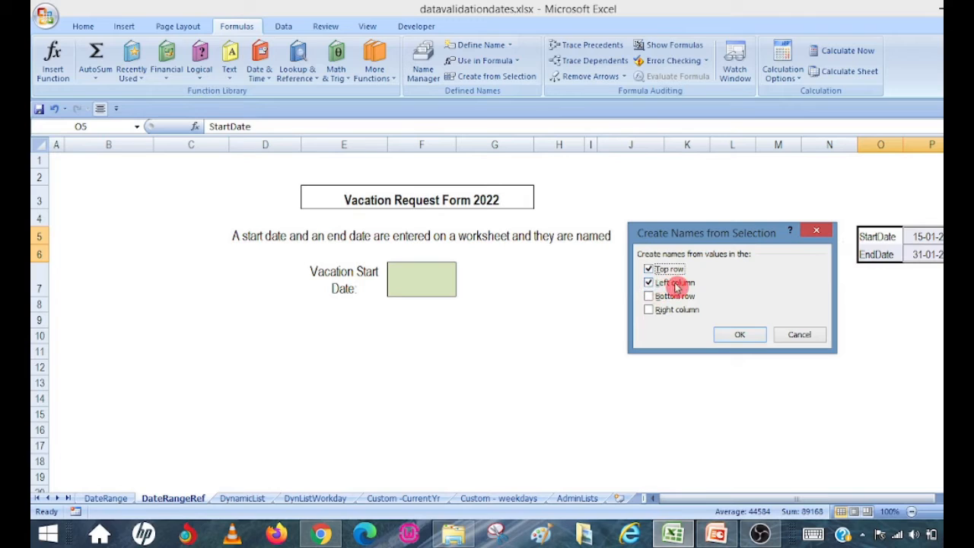
click(742, 335)
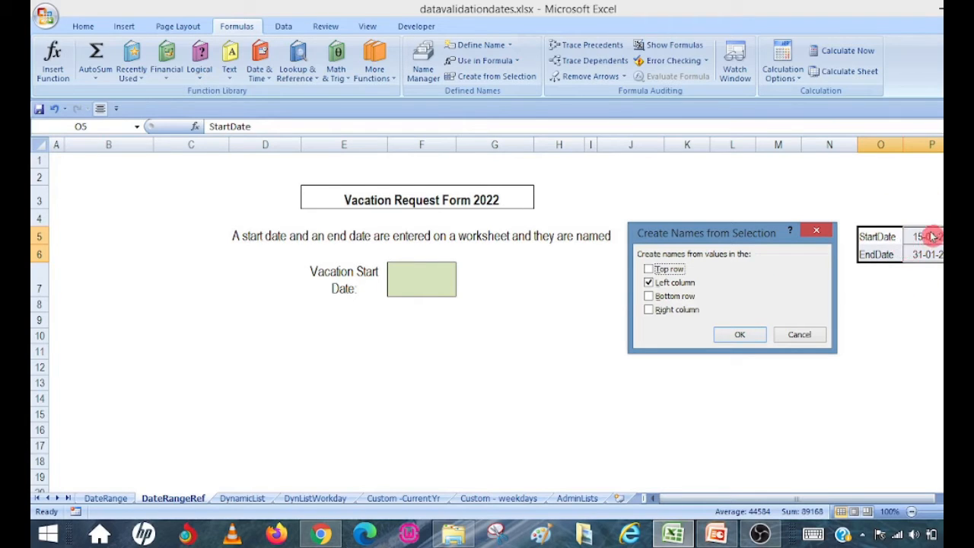
click(740, 338)
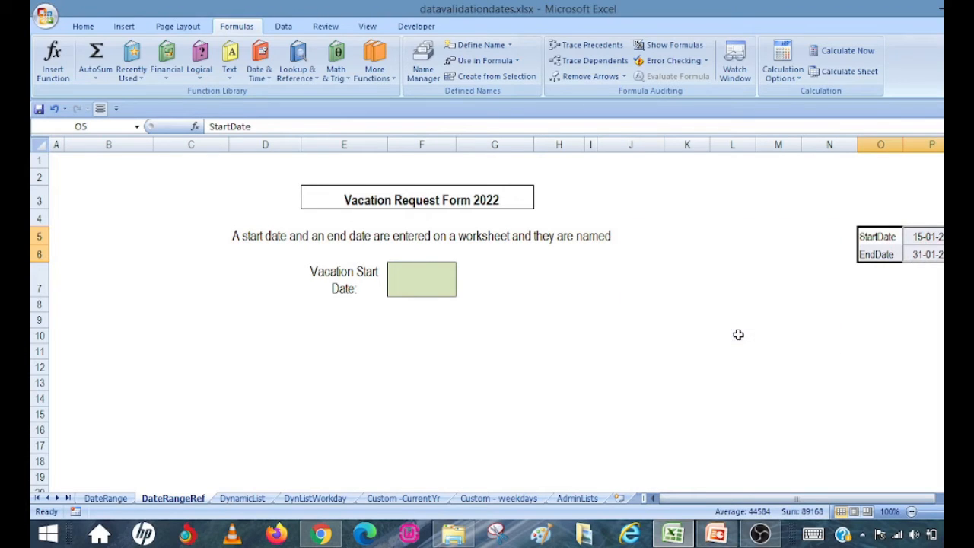
click(927, 237)
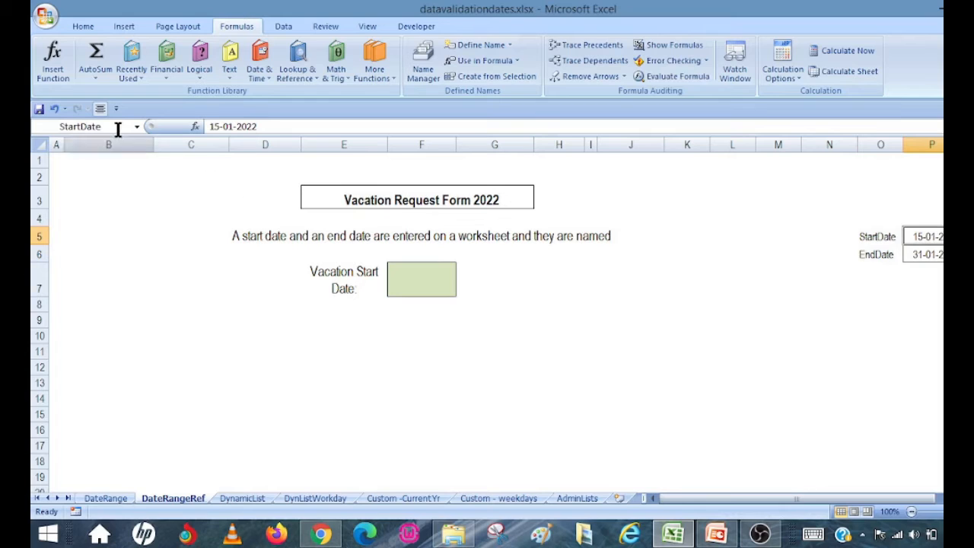
click(931, 256)
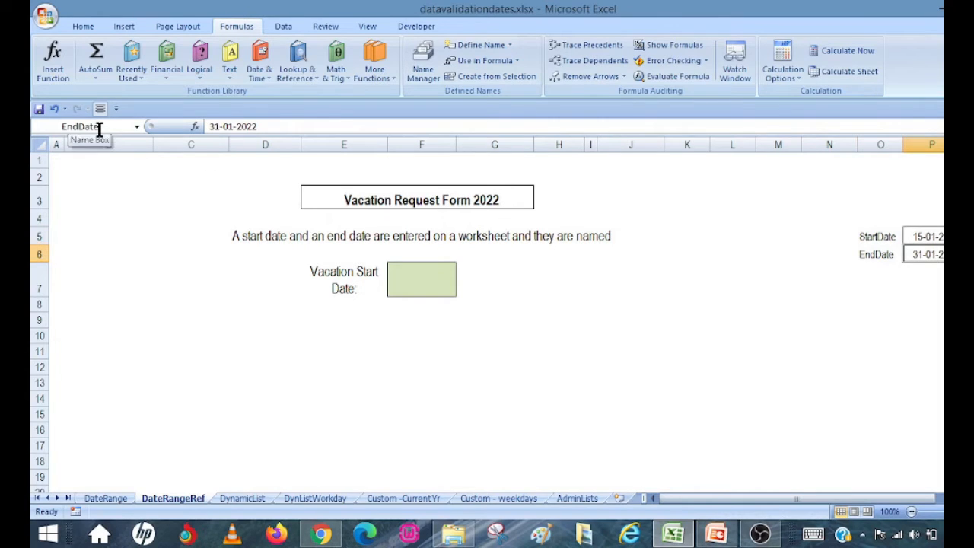
Add date validation to the green vacation start date cell F7, allowing dates between the named cells =StartDate and =EndDate.
click(417, 275)
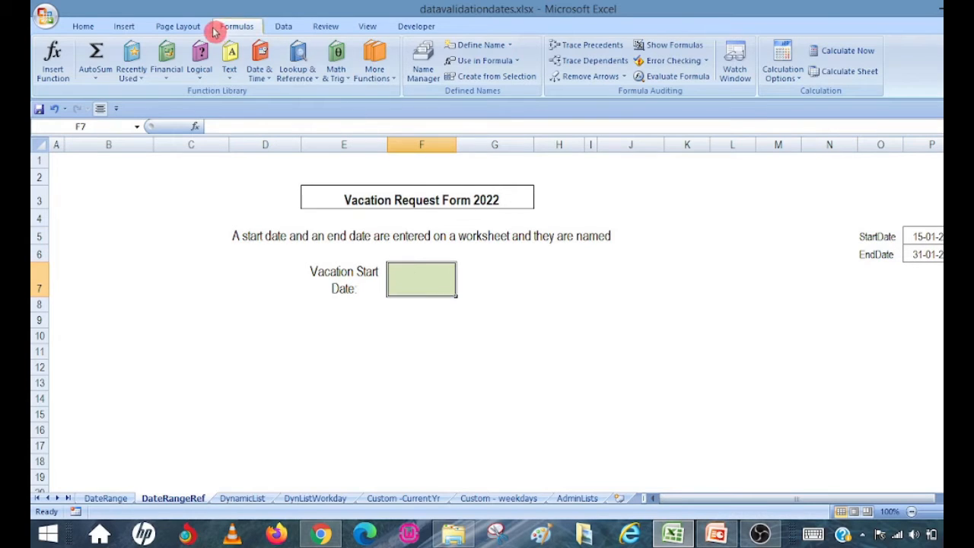
click(283, 26)
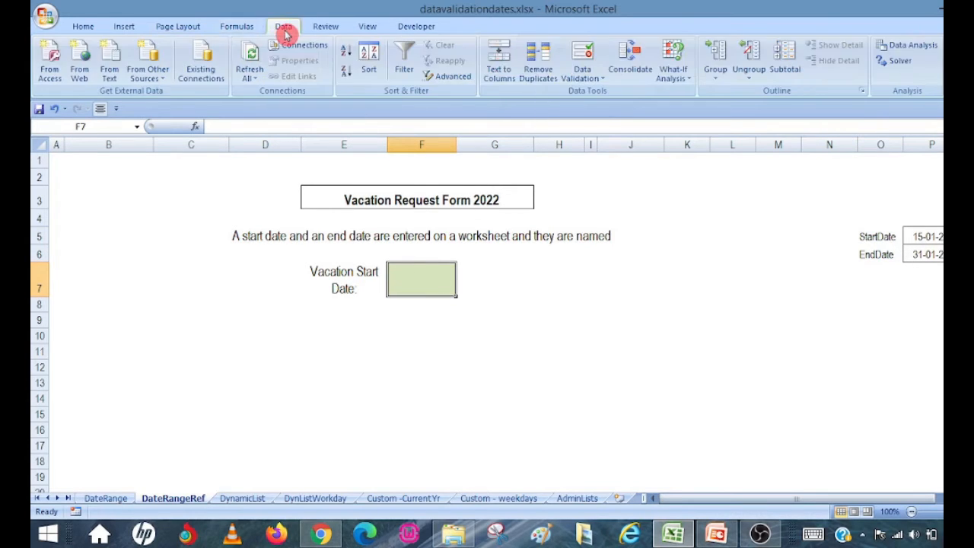
click(582, 61)
click(662, 278)
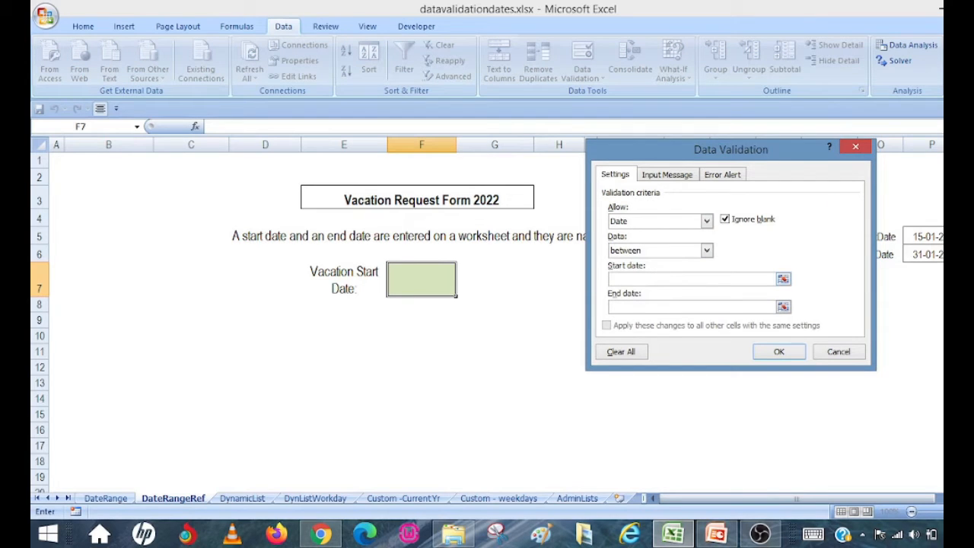
click(651, 278)
key(F3)
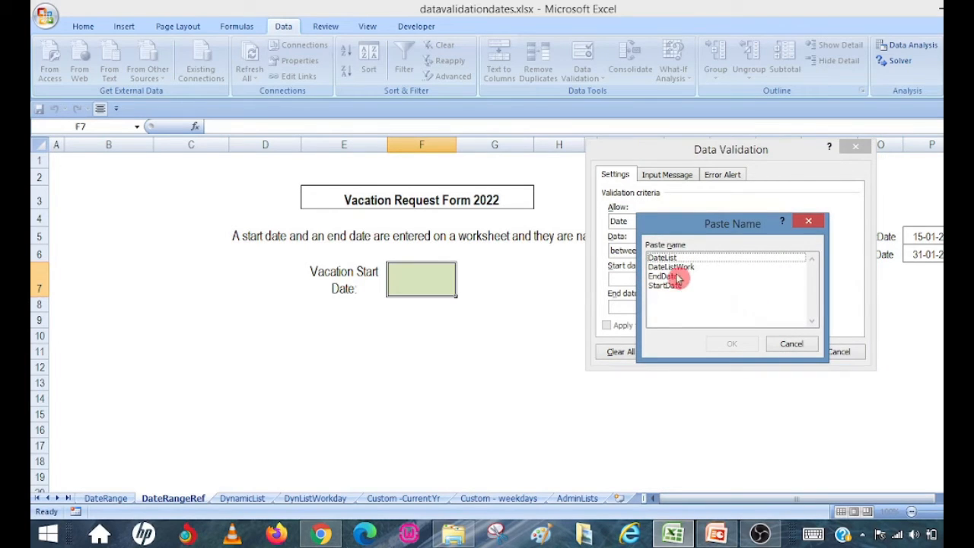
click(676, 287)
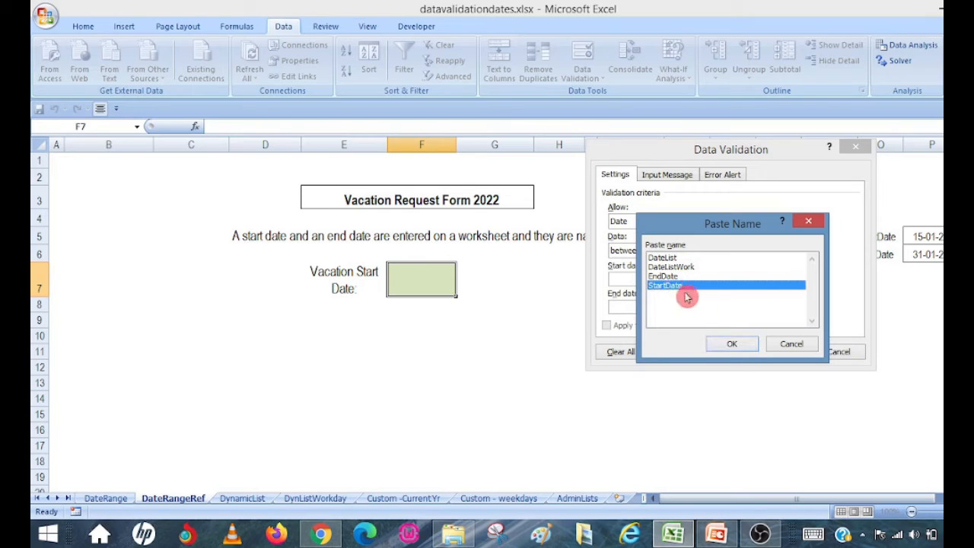
click(738, 348)
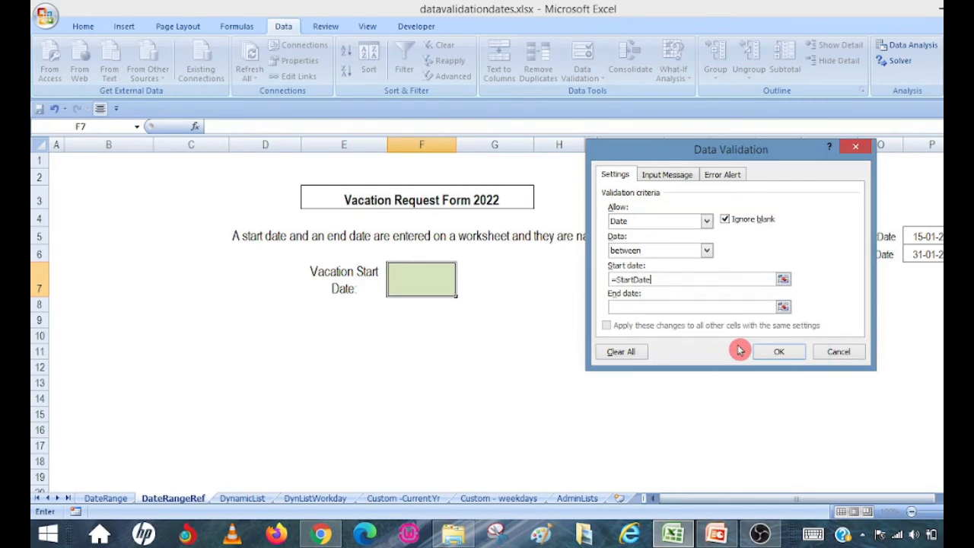
click(669, 304)
key(F3)
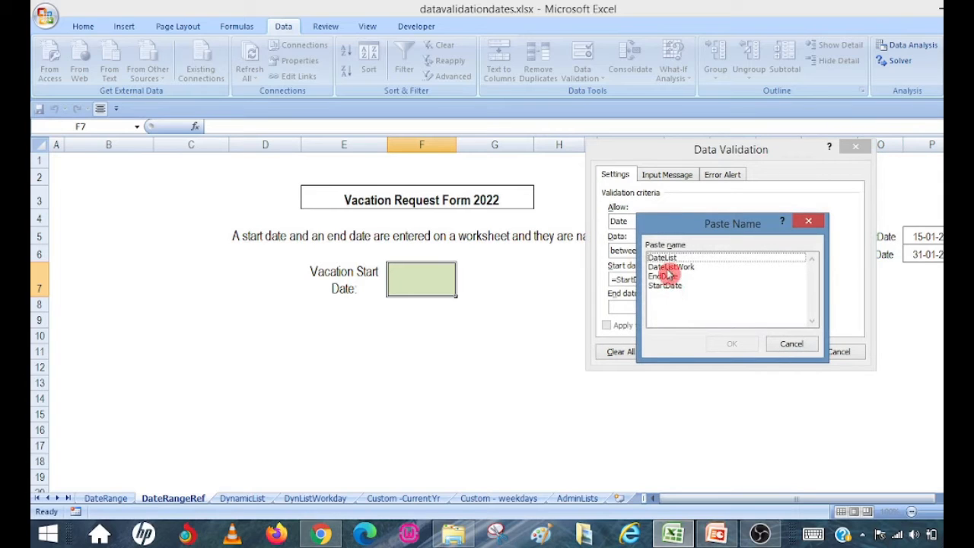
double_click(664, 277)
click(783, 351)
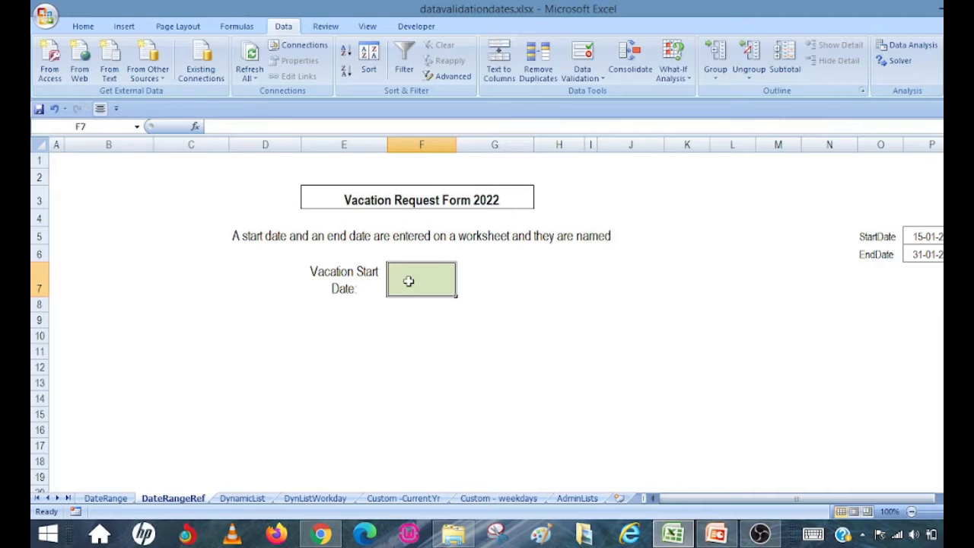
Enter 16-01-2022 as the vacation start date in cell F7 of the DateRangeRef sheet.
text(16)
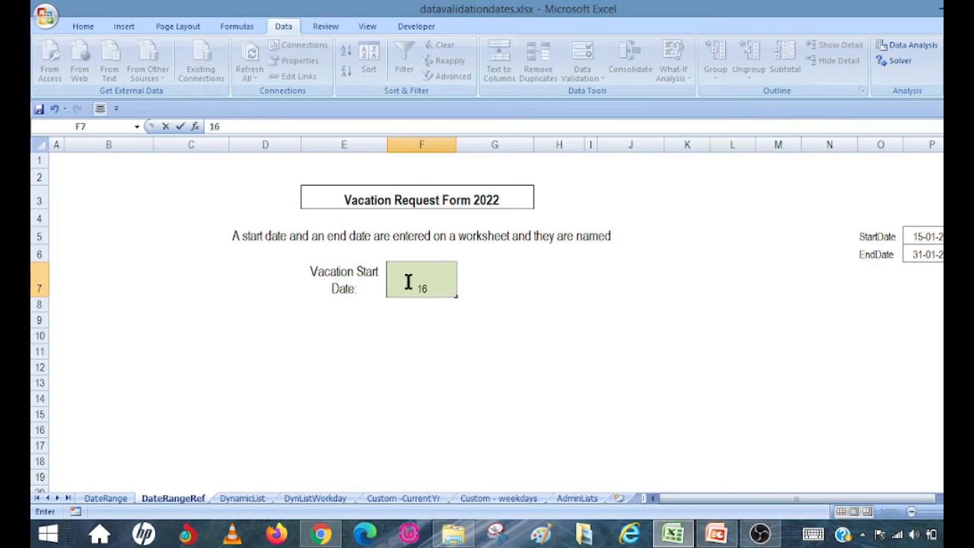
text(-01-2022)
key(Return)
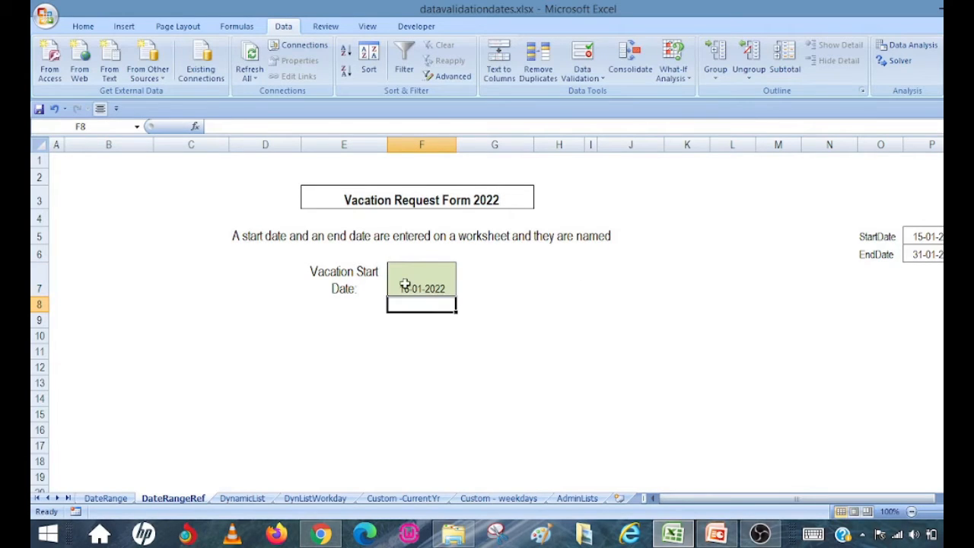
Try to change the day of the vacation start date in cell F7 to 10.
double_click(397, 286)
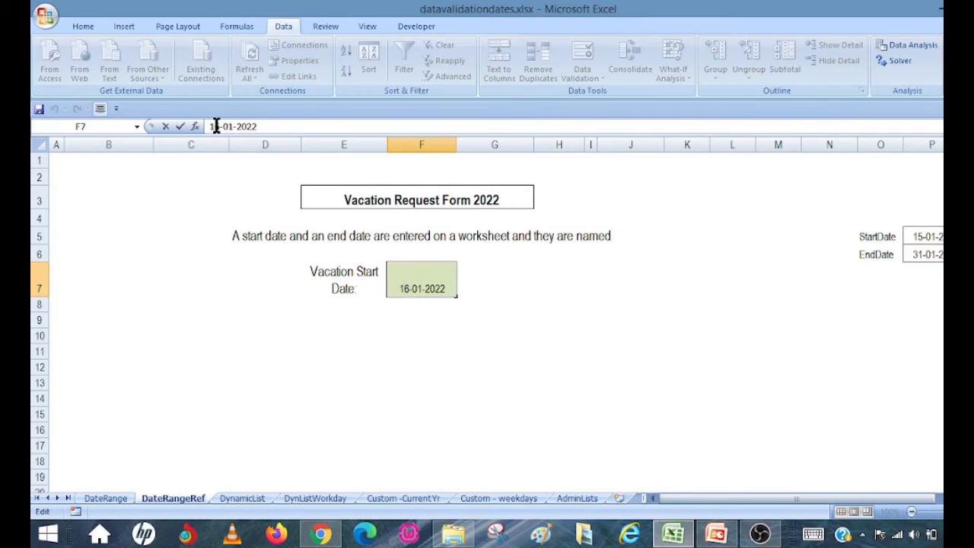
drag(216, 127, 217, 126)
text(0)
key(Return)
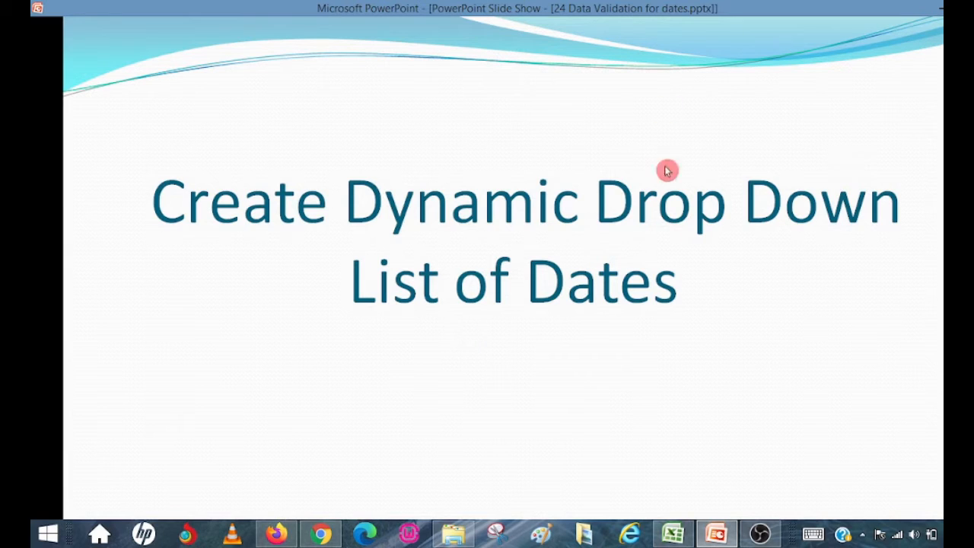
Examine the formula for yesterday's date in cell C2 of the AdminLists sheet.
click(537, 378)
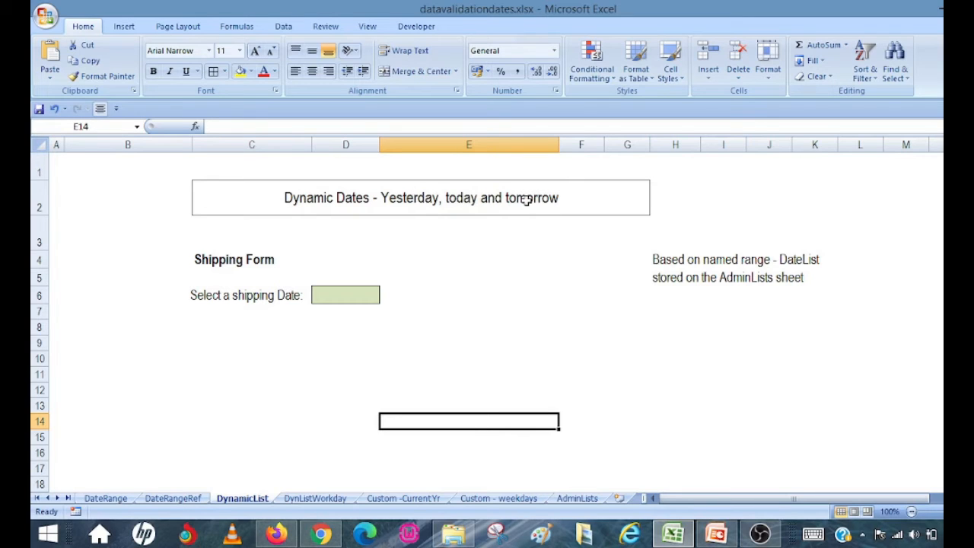
click(585, 498)
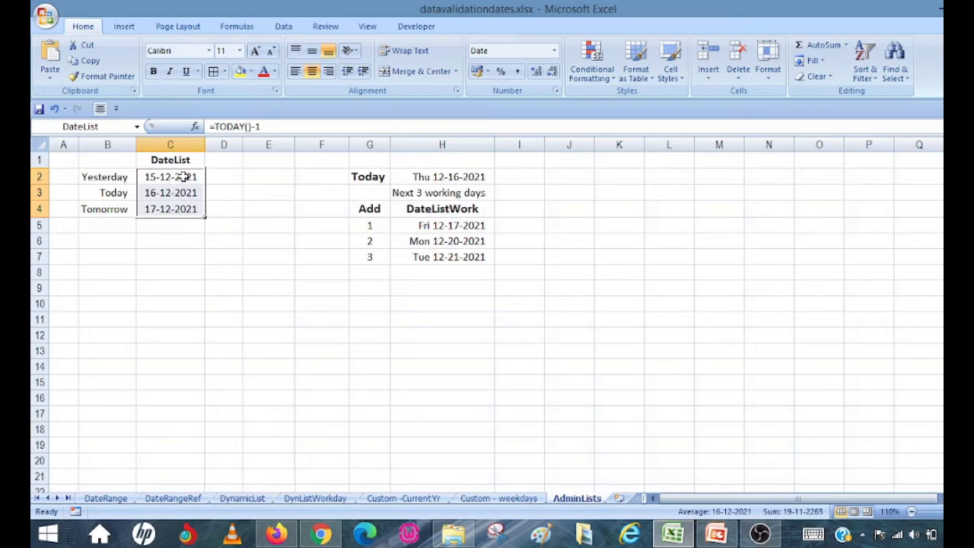
click(183, 177)
click(271, 124)
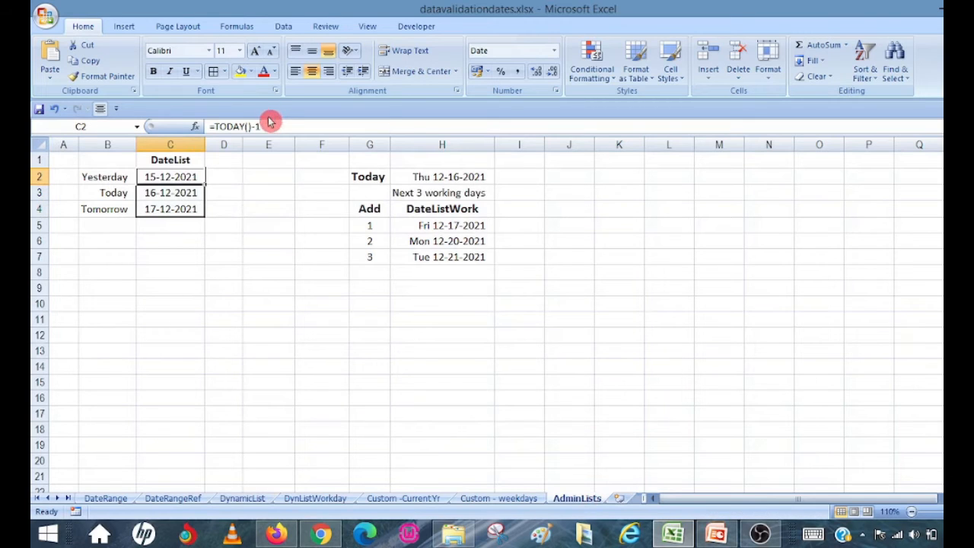
Examine the formulas for today's and tomorrow's dates in C3 and C4 and the range name of C2:C4.
click(178, 194)
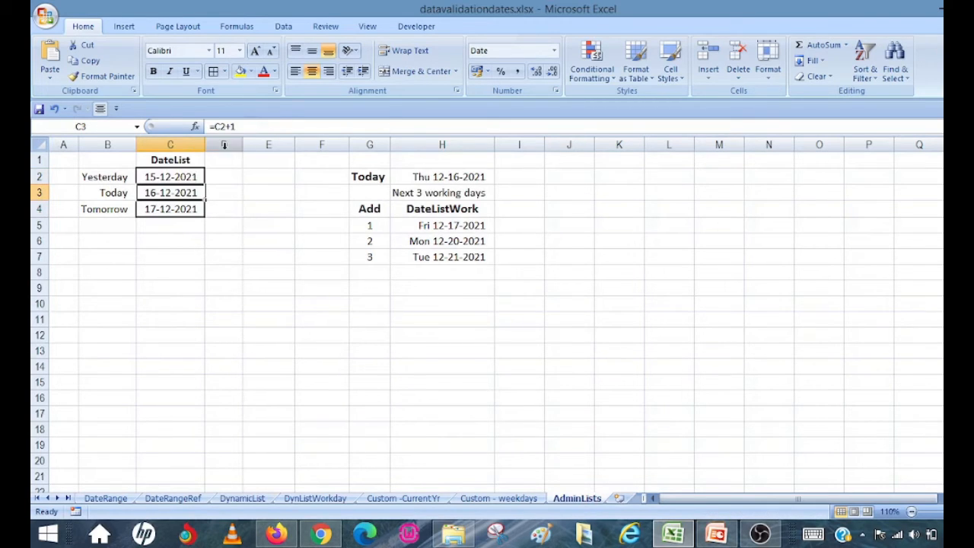
click(191, 210)
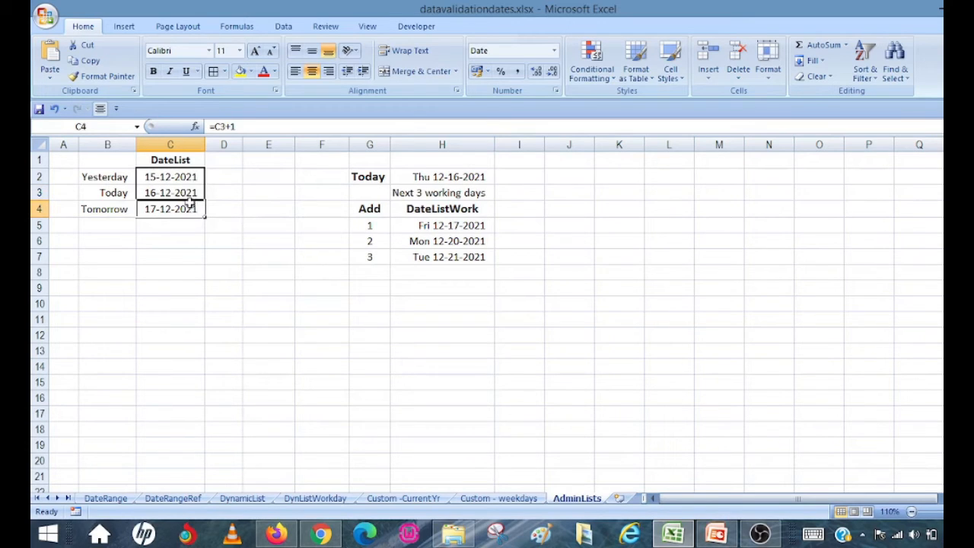
drag(190, 177, 188, 210)
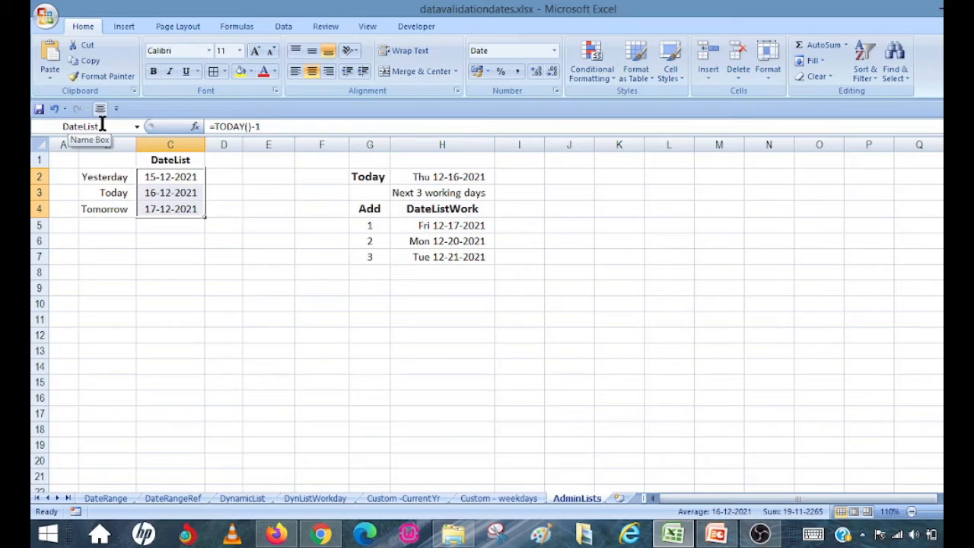
Add list validation with the source =DateList to shipping date cell D6 of the DynamicList sheet and display its date choices.
click(249, 500)
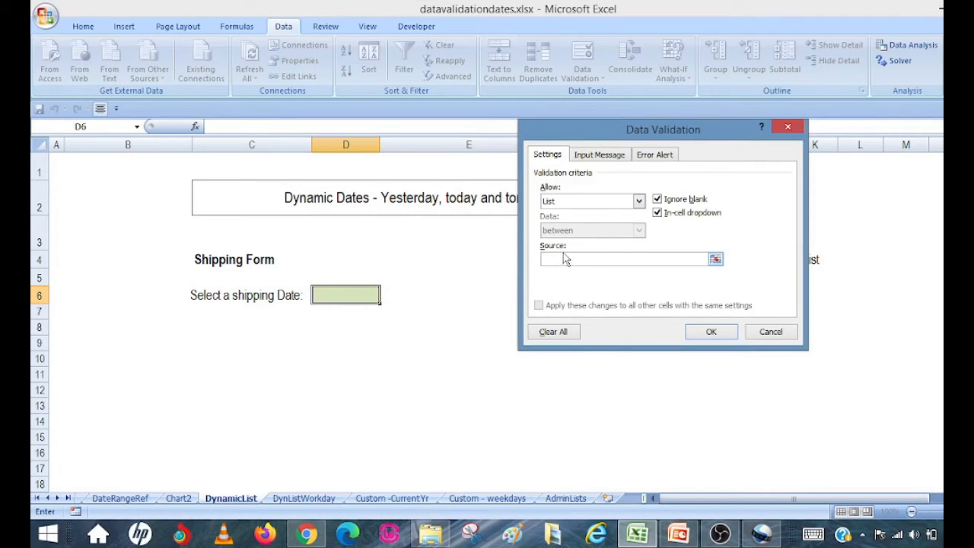
key(F3)
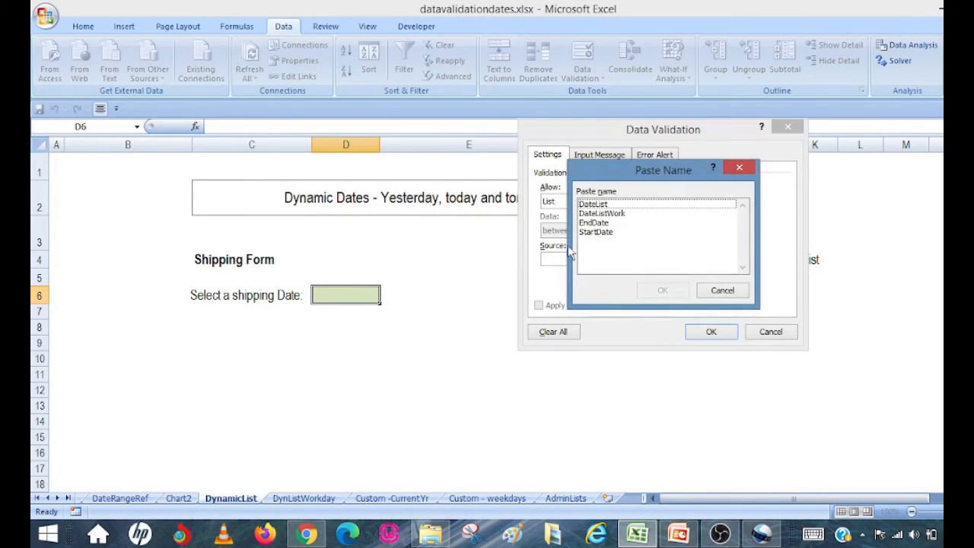
click(605, 206)
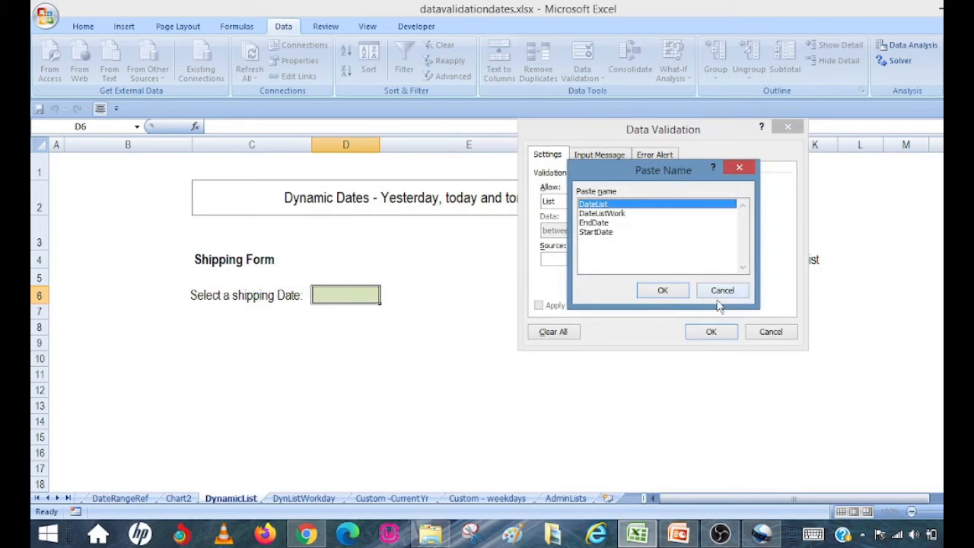
click(663, 290)
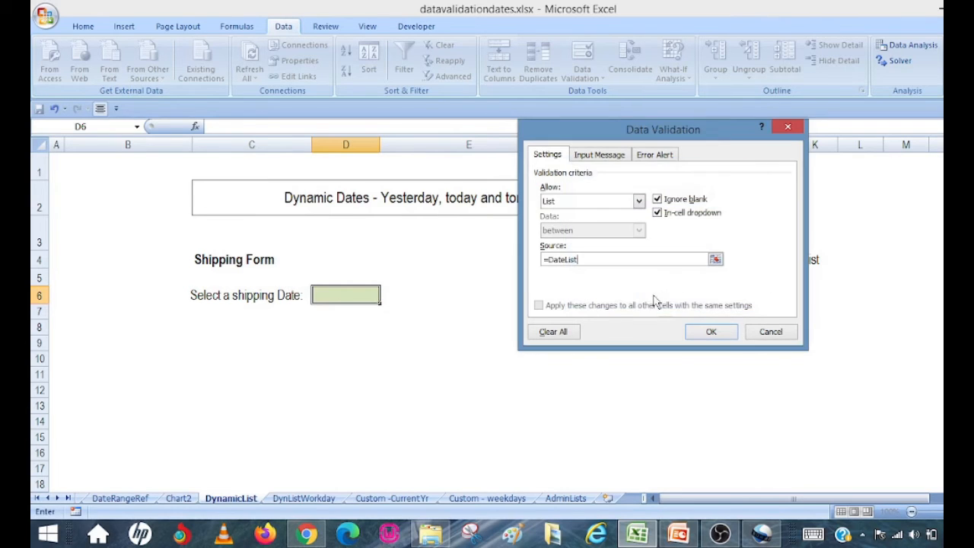
click(710, 334)
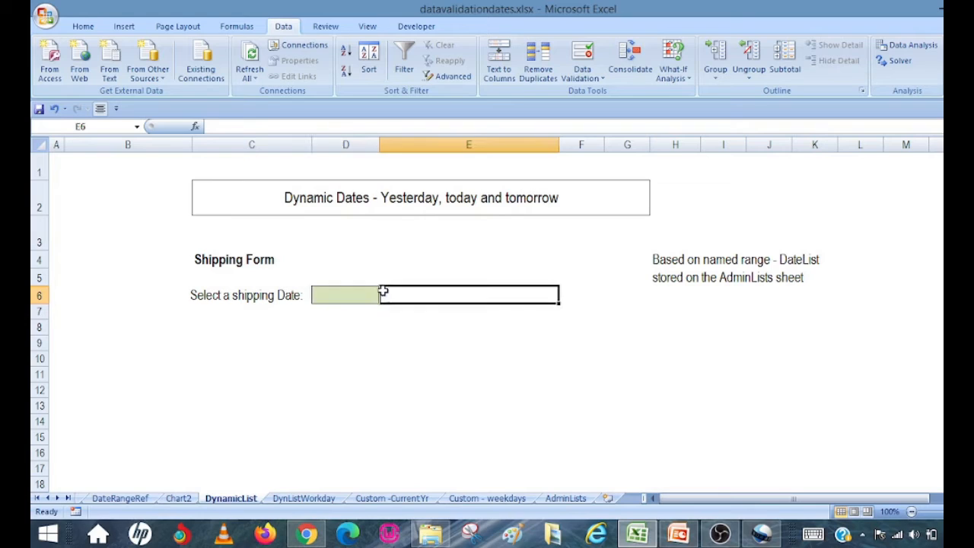
click(386, 297)
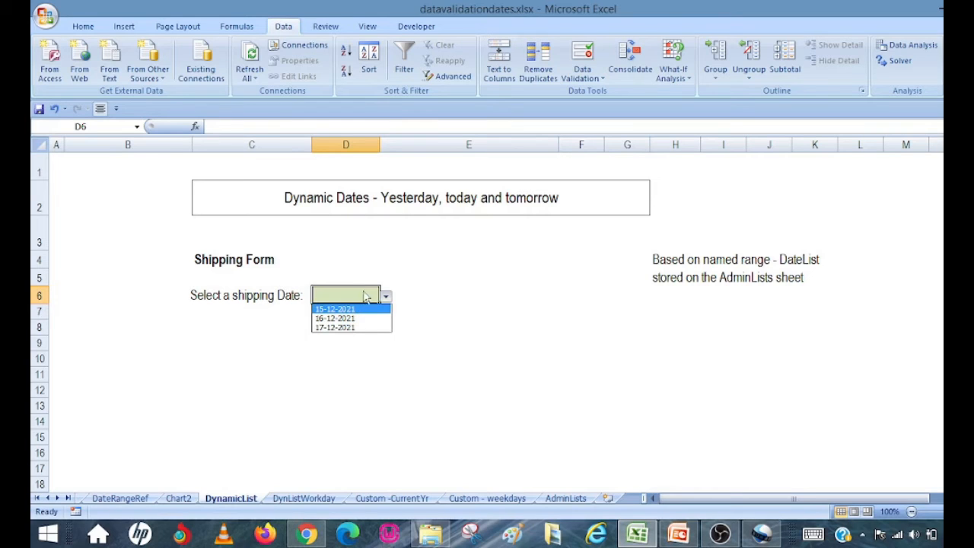
Enter =TODAY() in cell J5 of the DynListWorkday sheet.
click(304, 502)
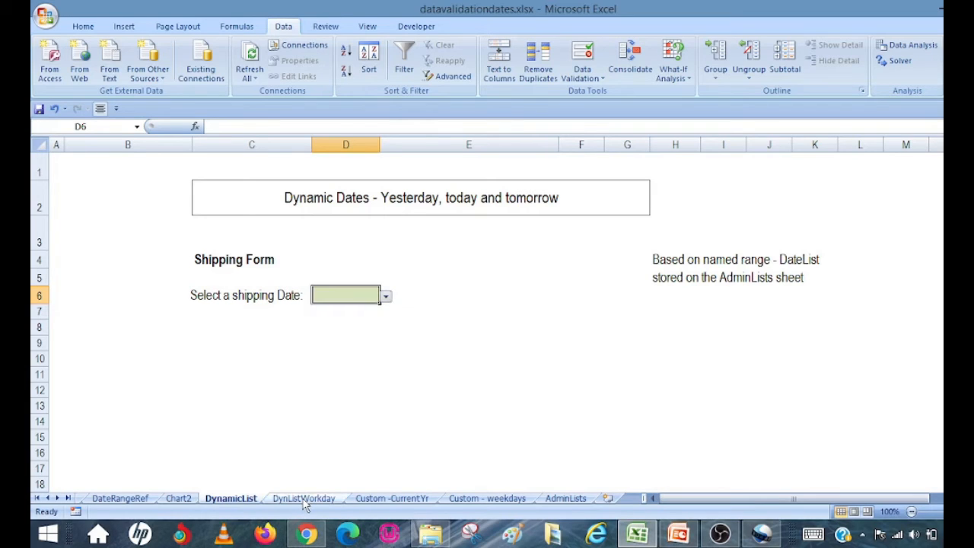
click(304, 499)
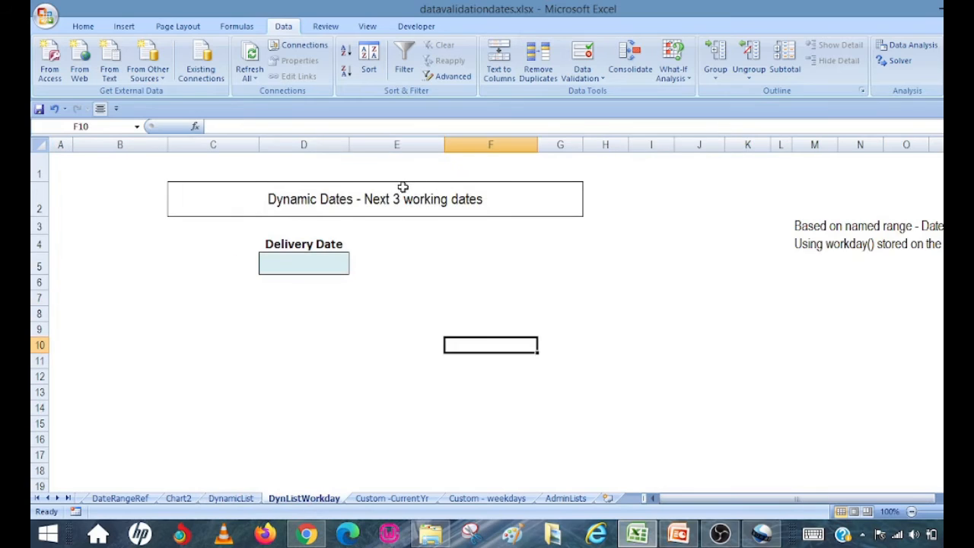
click(333, 258)
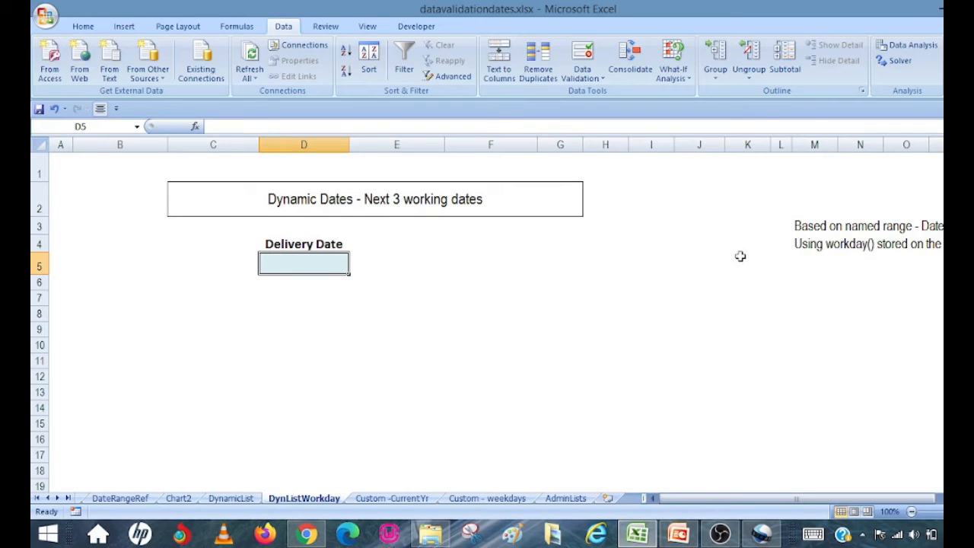
click(706, 263)
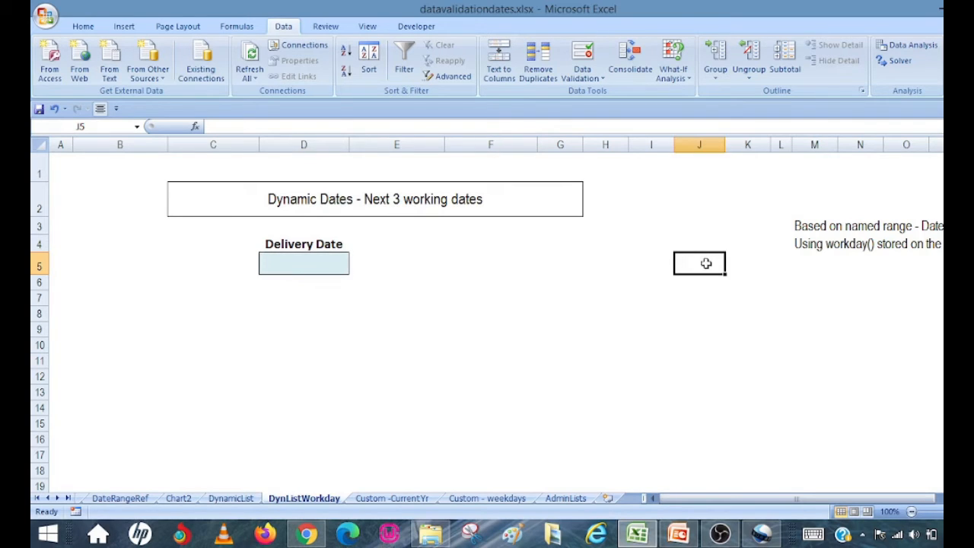
text(=t)
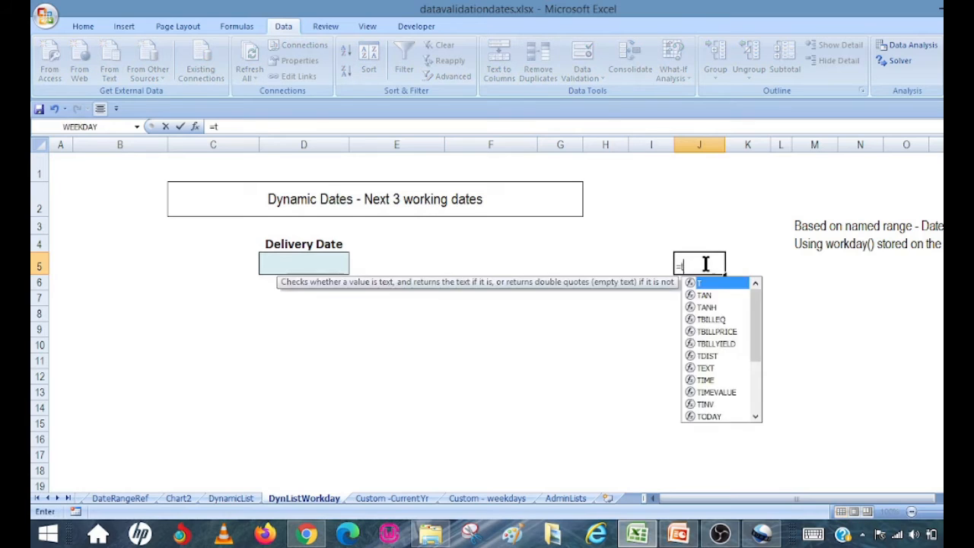
text(oday())
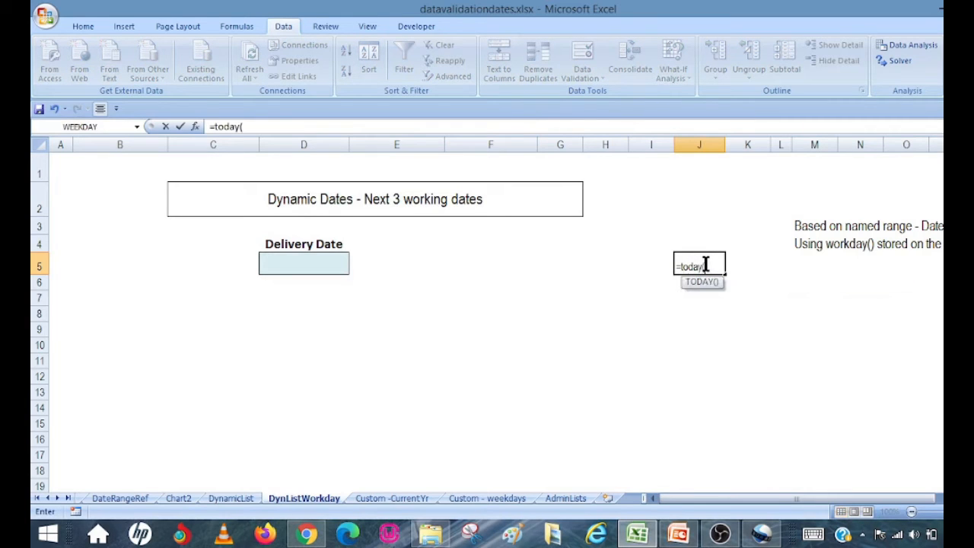
click(705, 264)
key(BackSpace)
text())
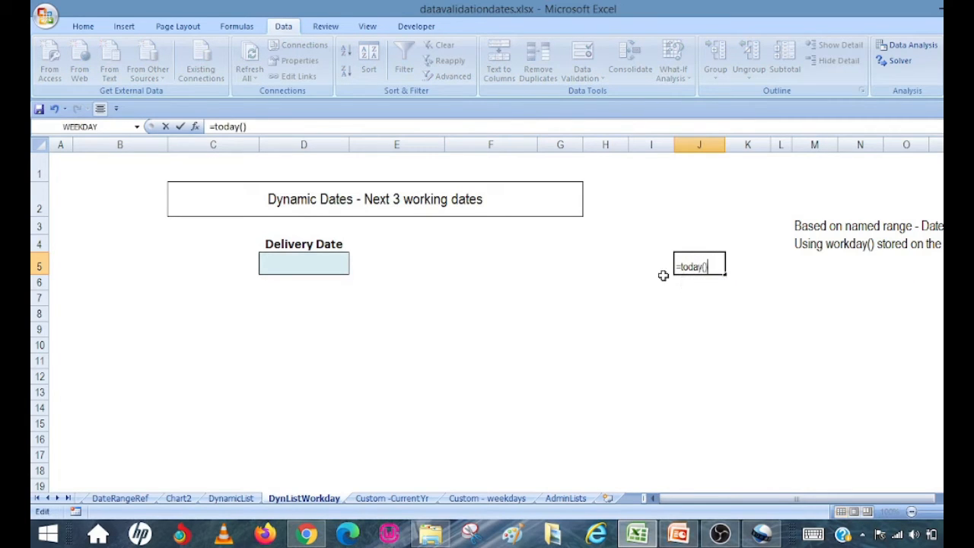
key(Return)
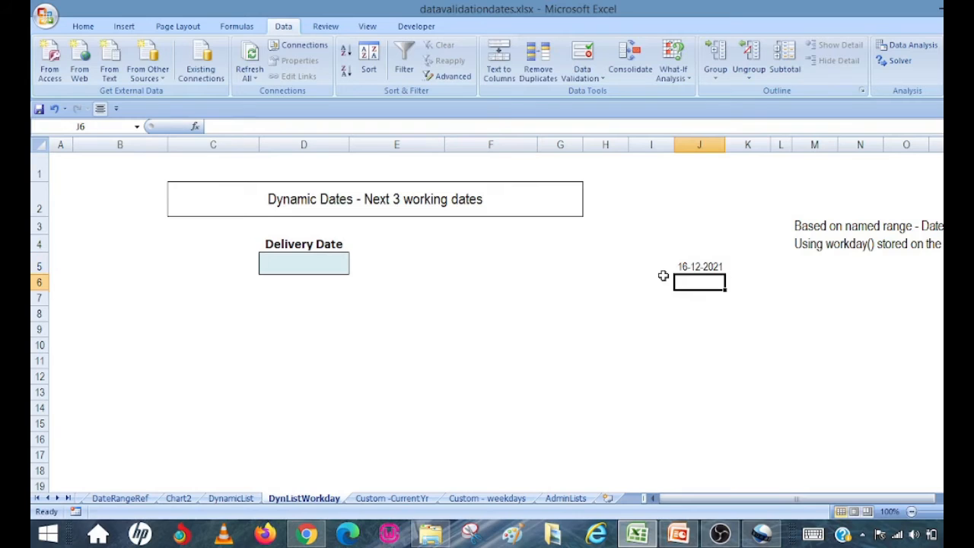
Calculate the first working day after the date in J5 by entering =WORKDAY(J5,1) in cell J6.
click(715, 266)
click(707, 281)
text(=)
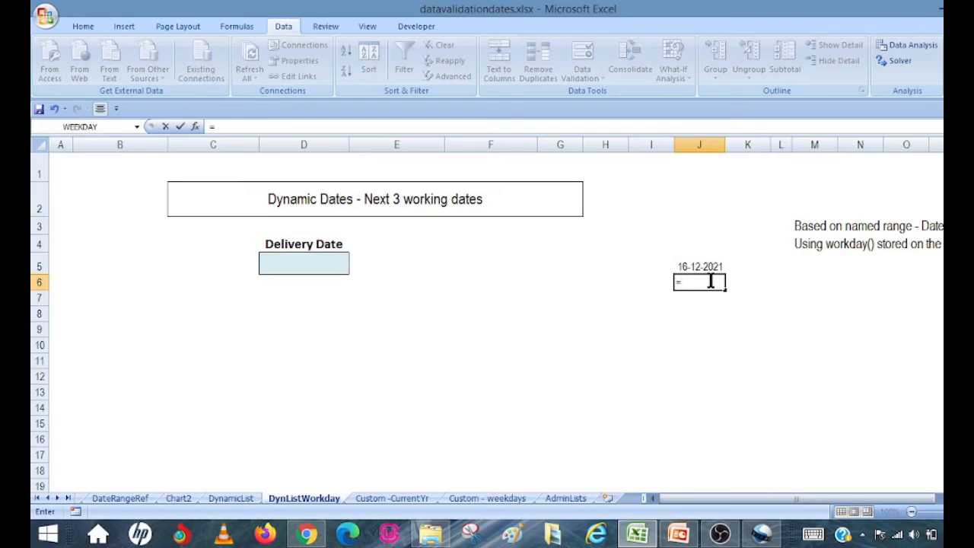
text(wor)
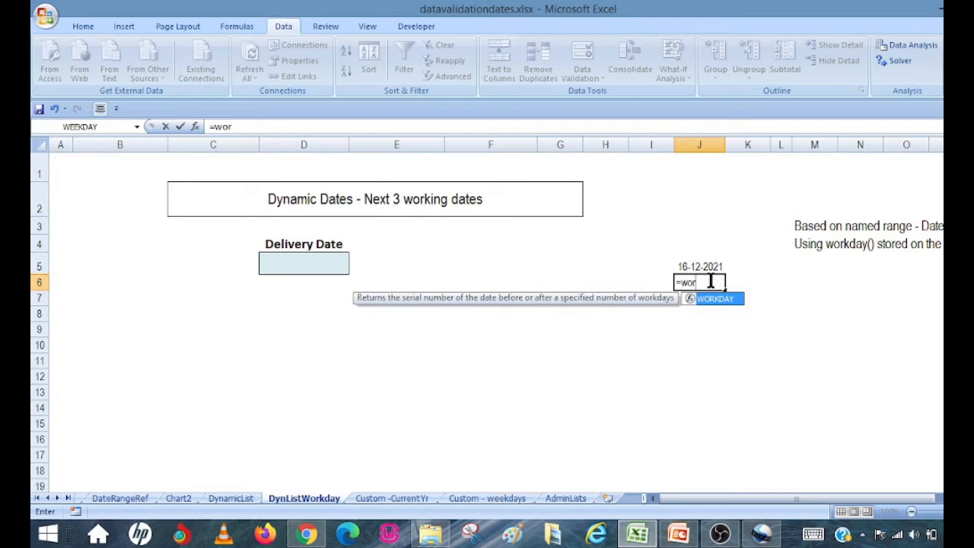
text(kday()
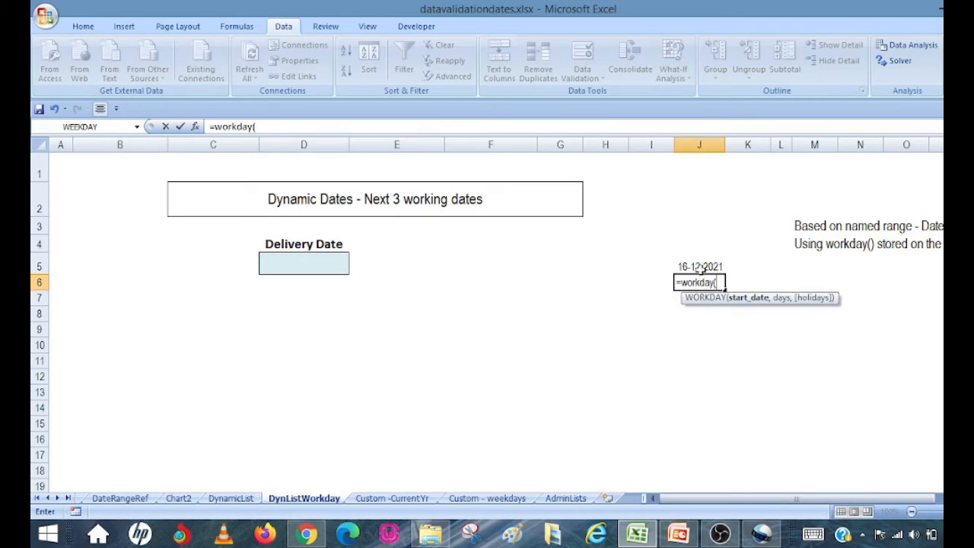
click(696, 266)
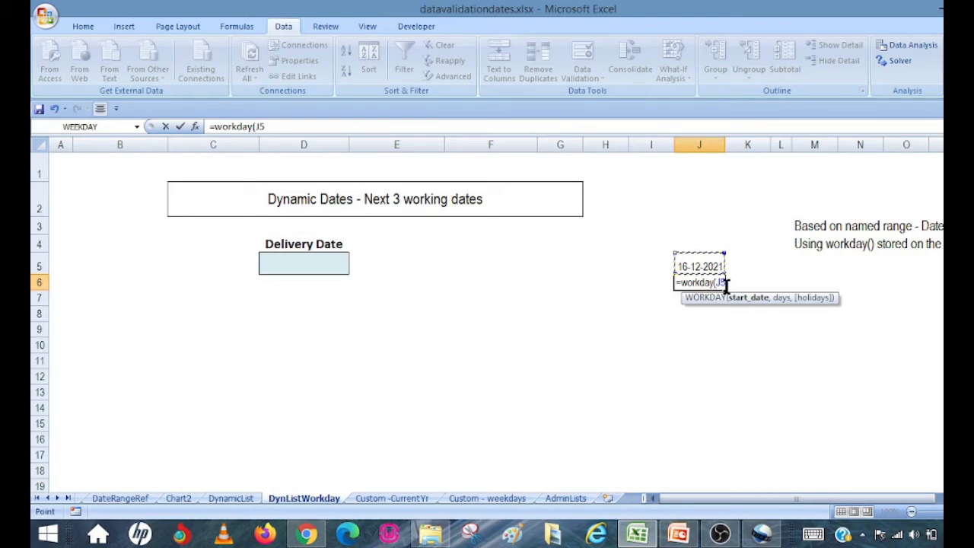
text(,1))
key(Return)
Calculate the second working day by entering =WORKDAY(J5,2) in cell J7, and check it against the date in J5.
text(=workday()
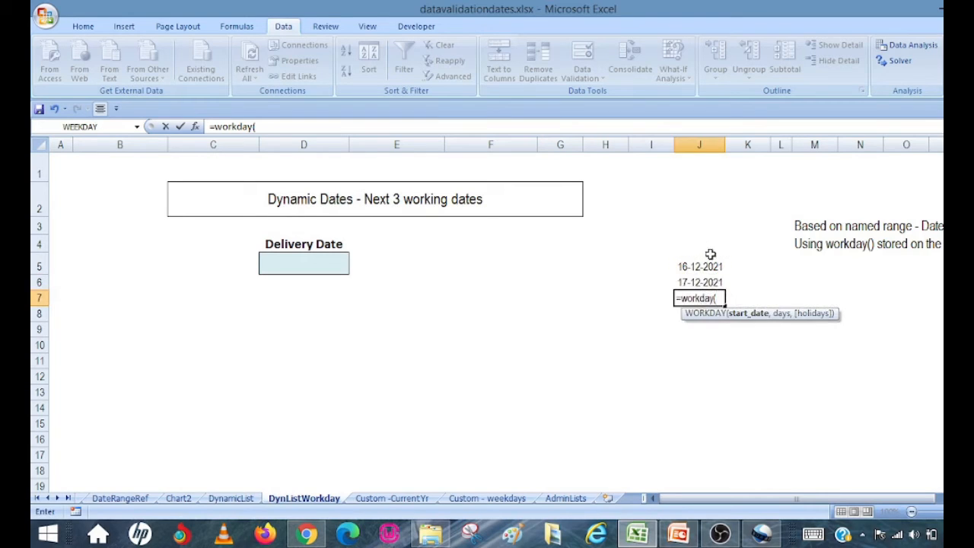
click(708, 266)
text(,2))
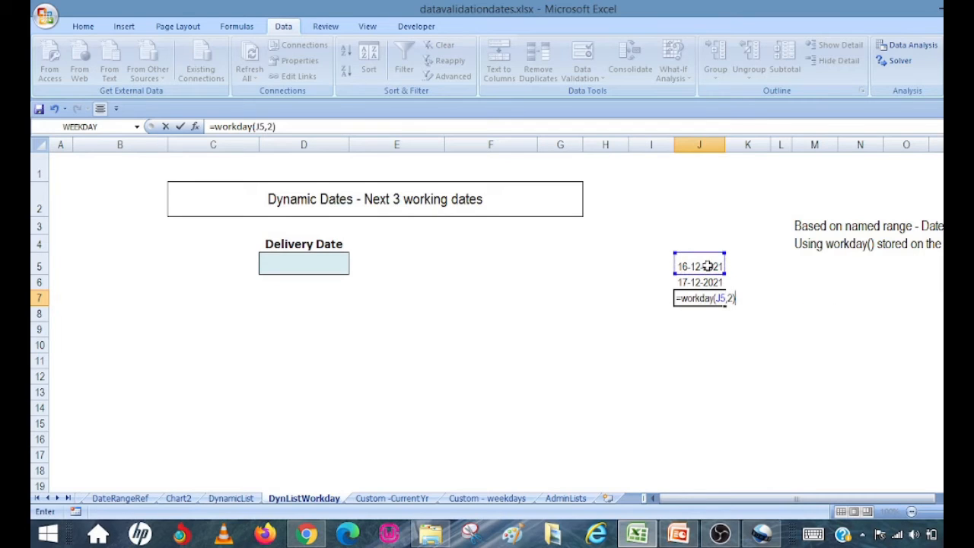
key(Return)
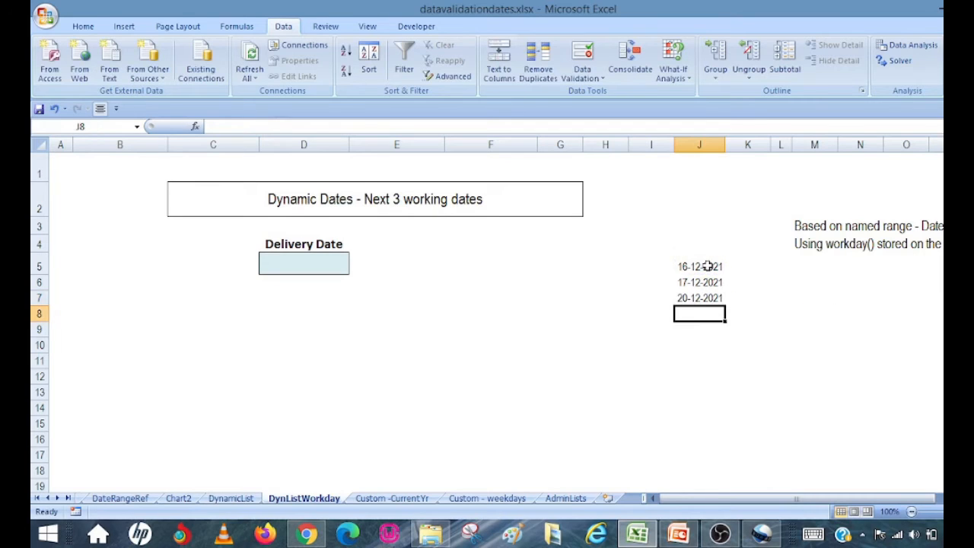
click(686, 299)
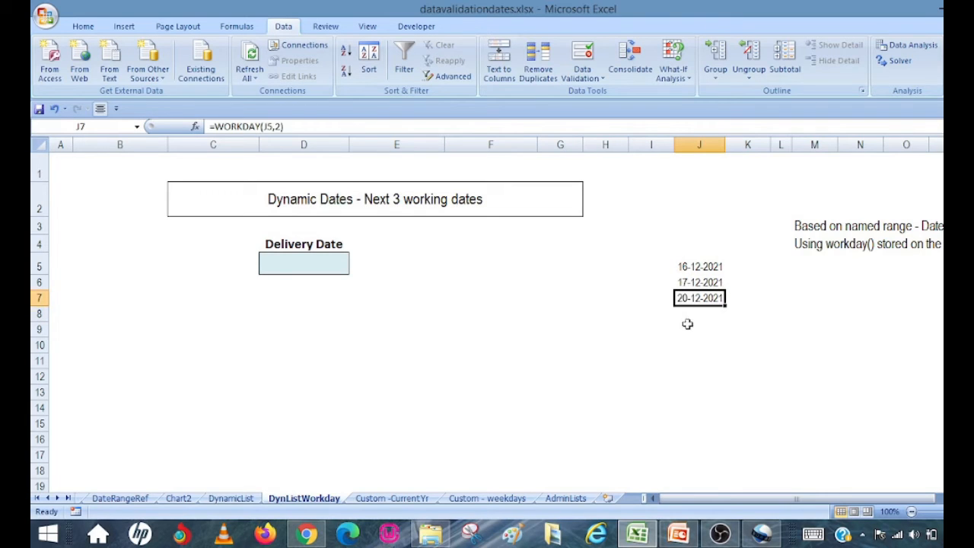
click(695, 267)
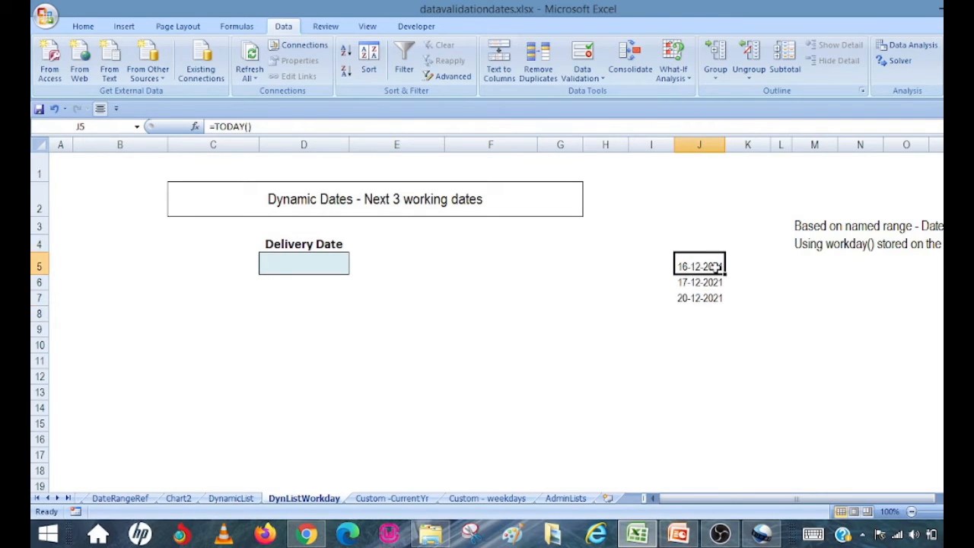
Calculate the third working day by entering =WORKDAY(J5,3) in cell J8.
click(704, 312)
text(=)
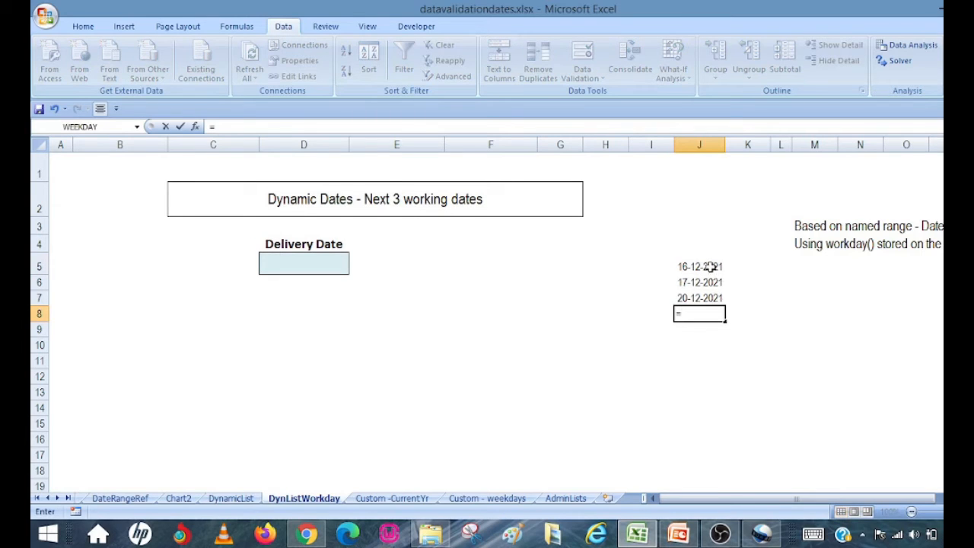
text(workda)
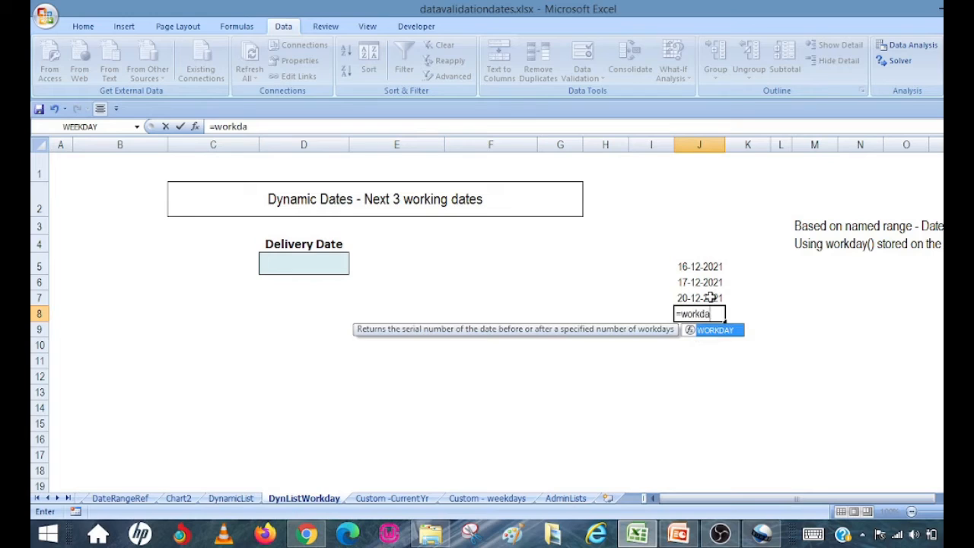
text(y()
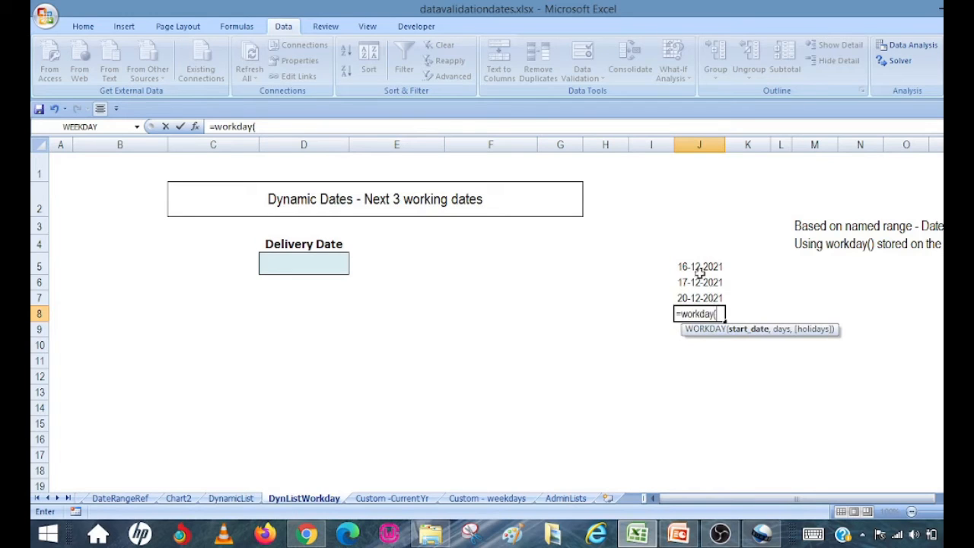
click(699, 266)
text(,1))
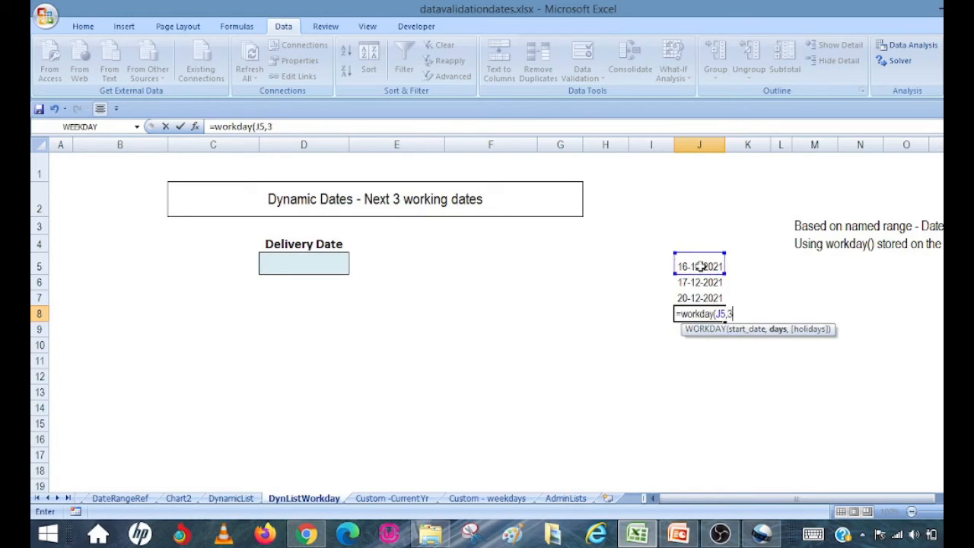
key(Return)
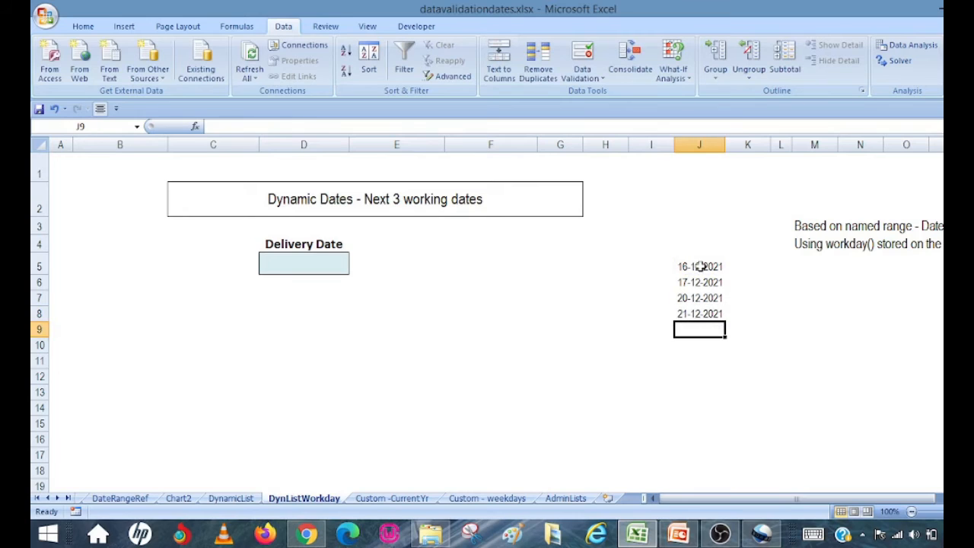
Review the date formulas in J5:J8 and select the three working dates in J6:J8.
click(690, 314)
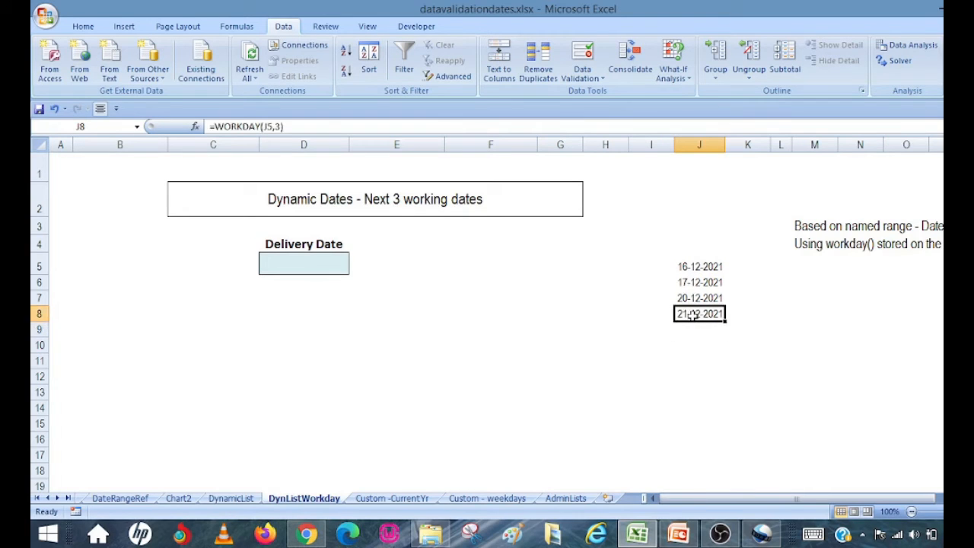
drag(691, 266, 691, 318)
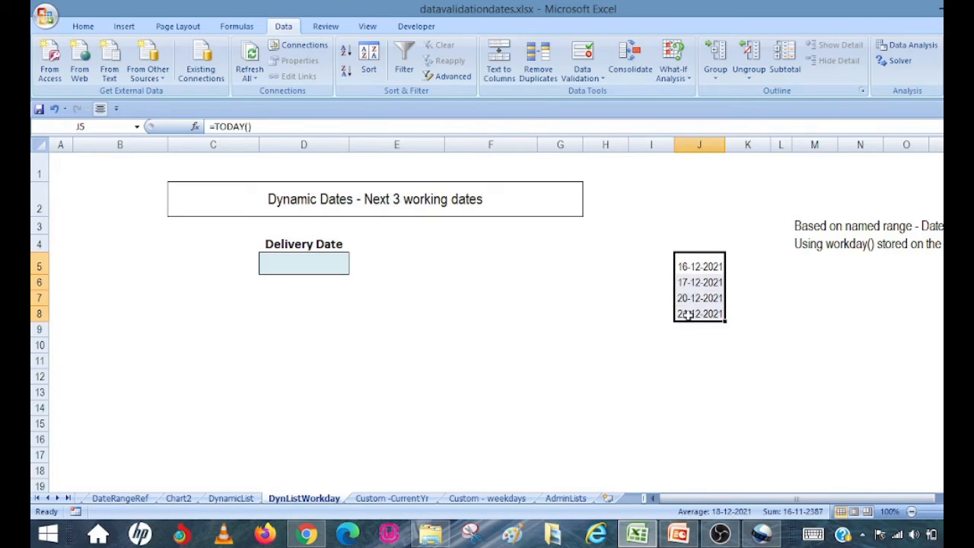
click(689, 282)
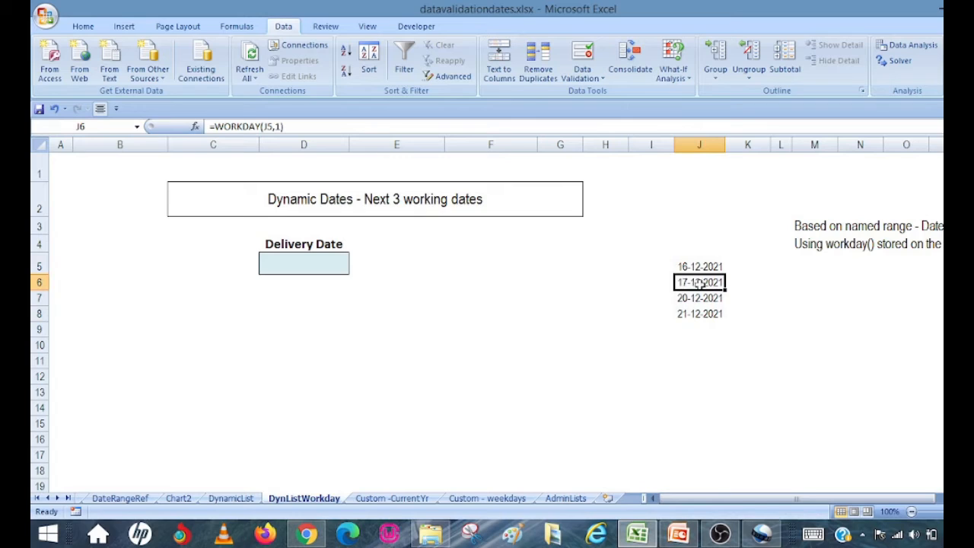
drag(700, 283, 701, 312)
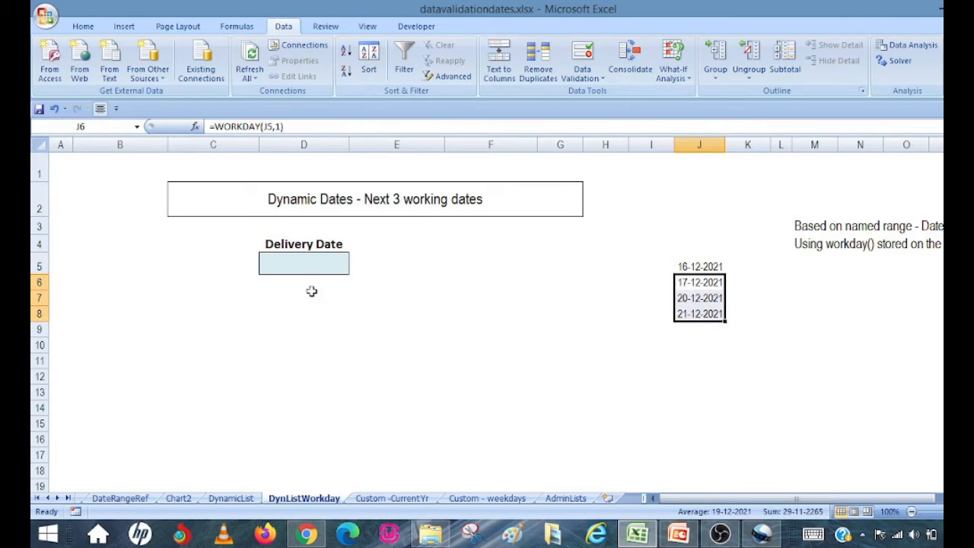
Name the selected range of working dates, J6:J8, "workday".
click(113, 126)
text(workday)
key(Return)
Restrict the Delivery Date cell D5 to a drop-down list sourced from the named range workday, and check its drop-down.
click(312, 267)
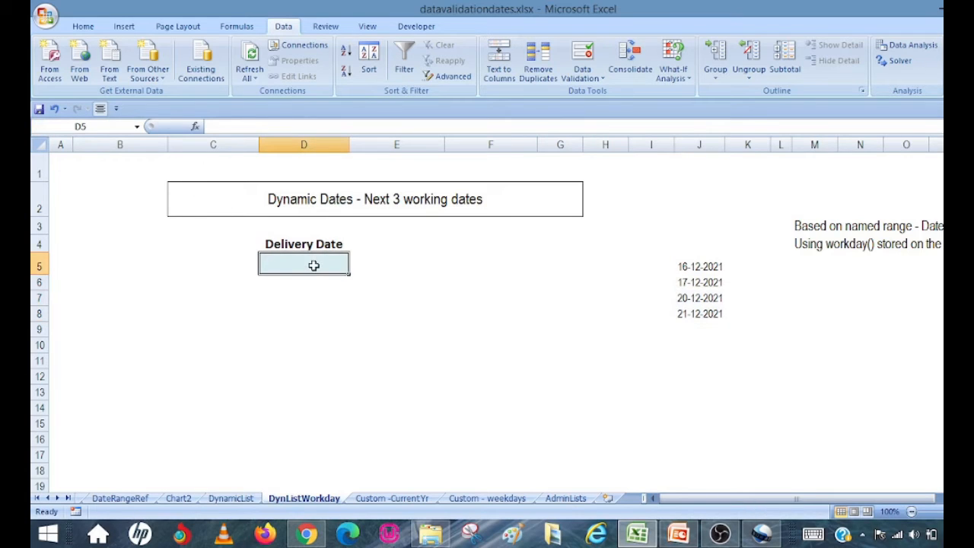
click(583, 72)
click(598, 92)
click(639, 201)
click(598, 248)
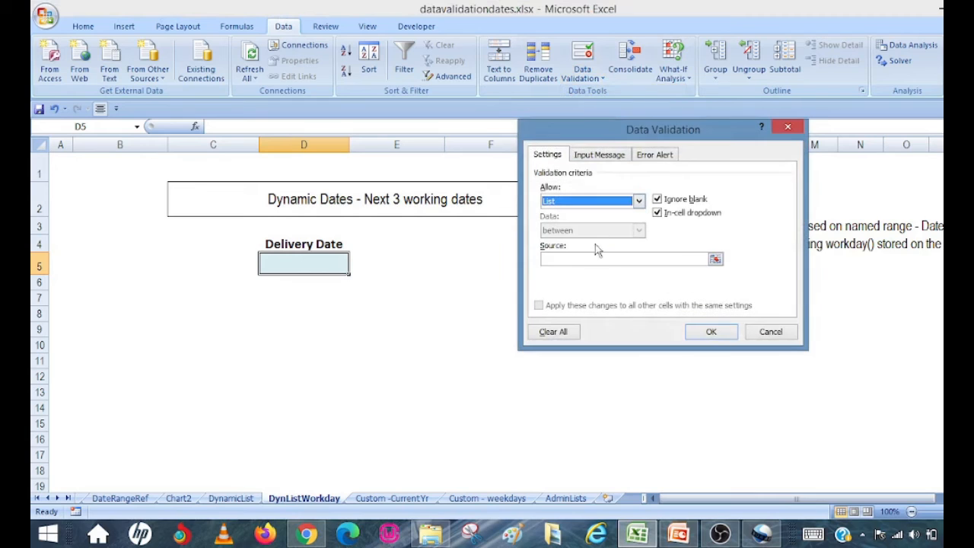
click(579, 258)
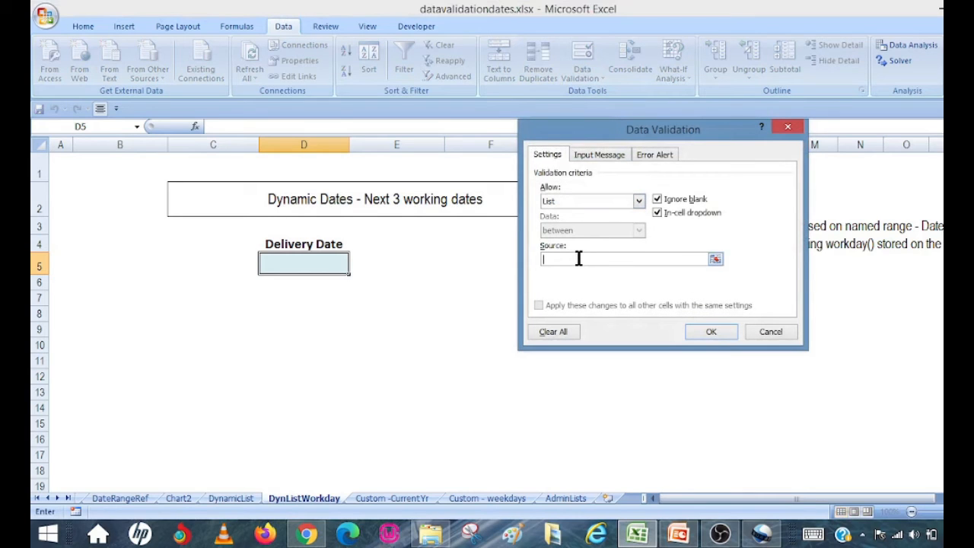
key(F3)
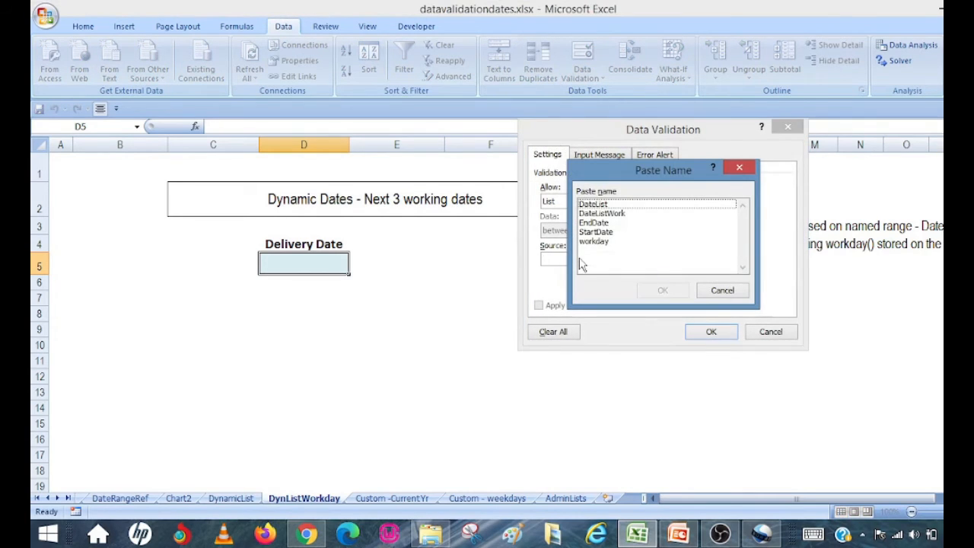
click(602, 241)
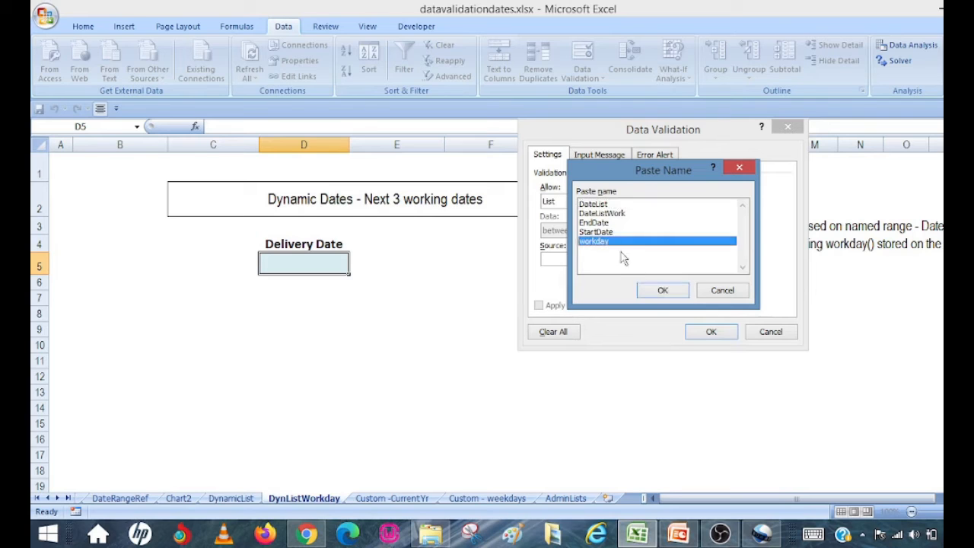
click(677, 291)
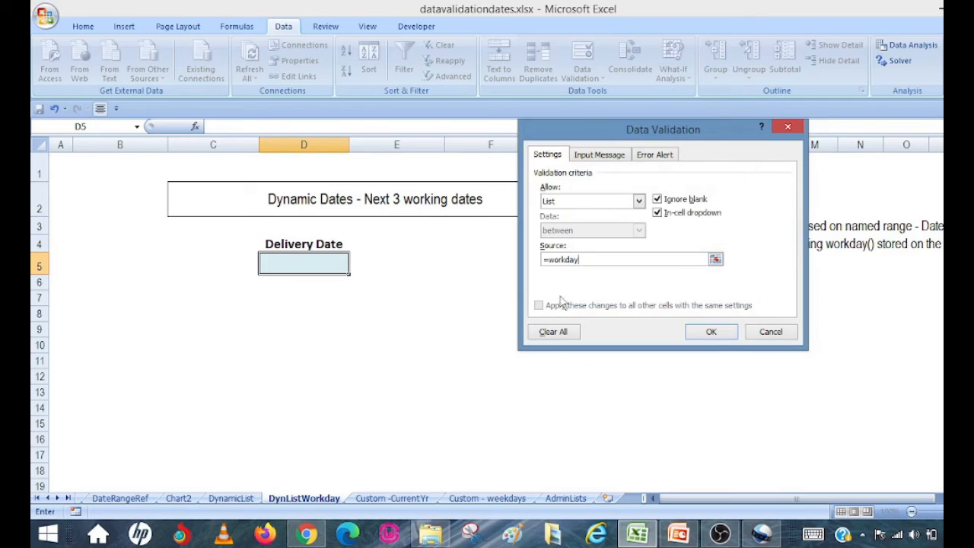
click(711, 331)
click(354, 268)
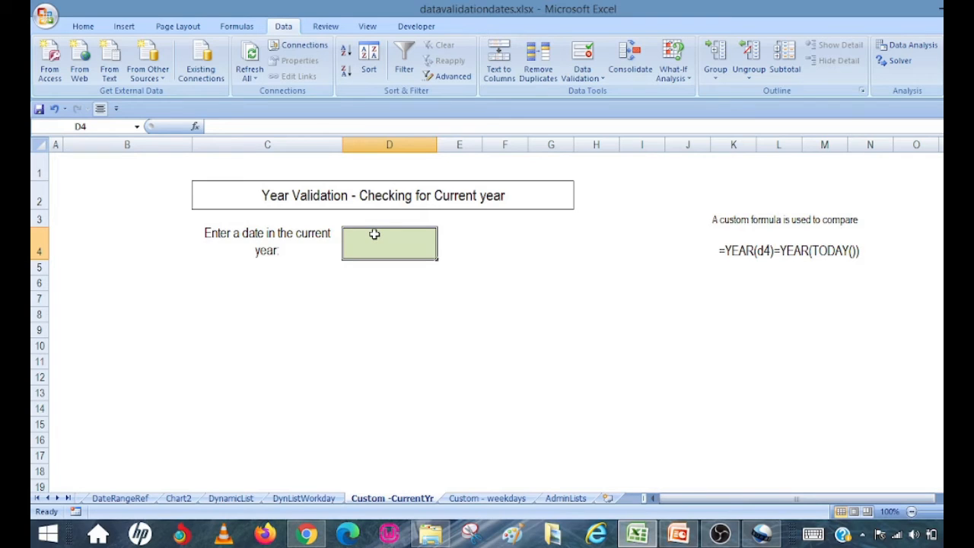
On the Custom -CurrentYr sheet, extract the year of the input date by entering =YEAR(D4) in cell D6.
click(375, 285)
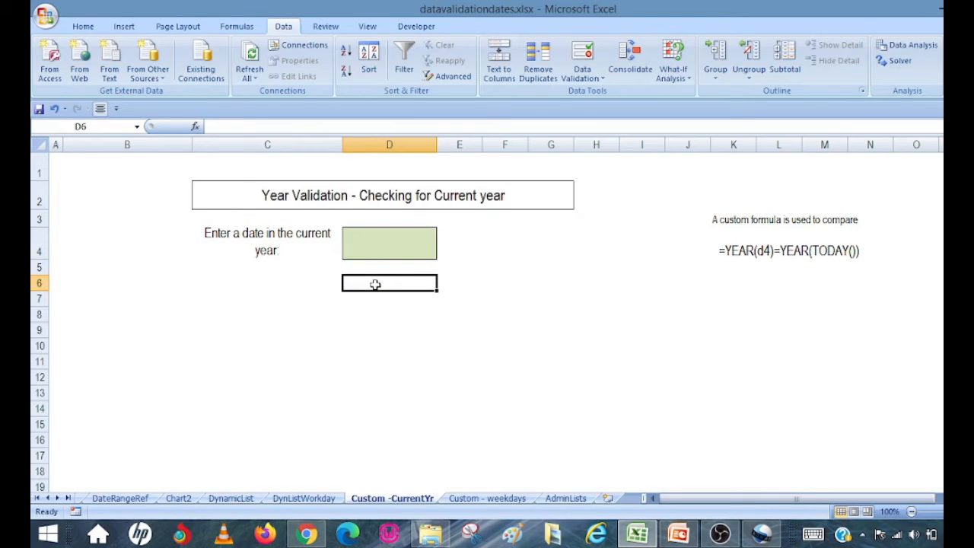
text(=year)
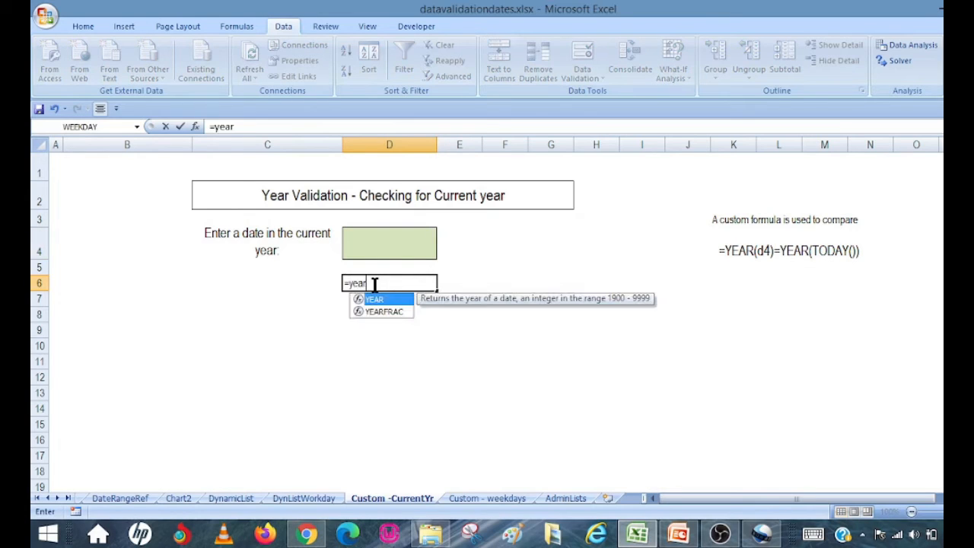
text(()
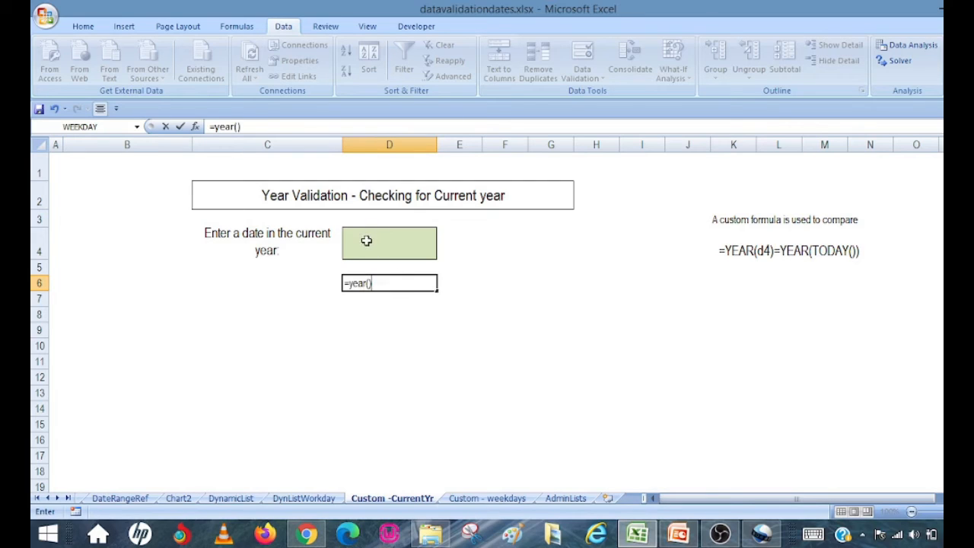
click(370, 283)
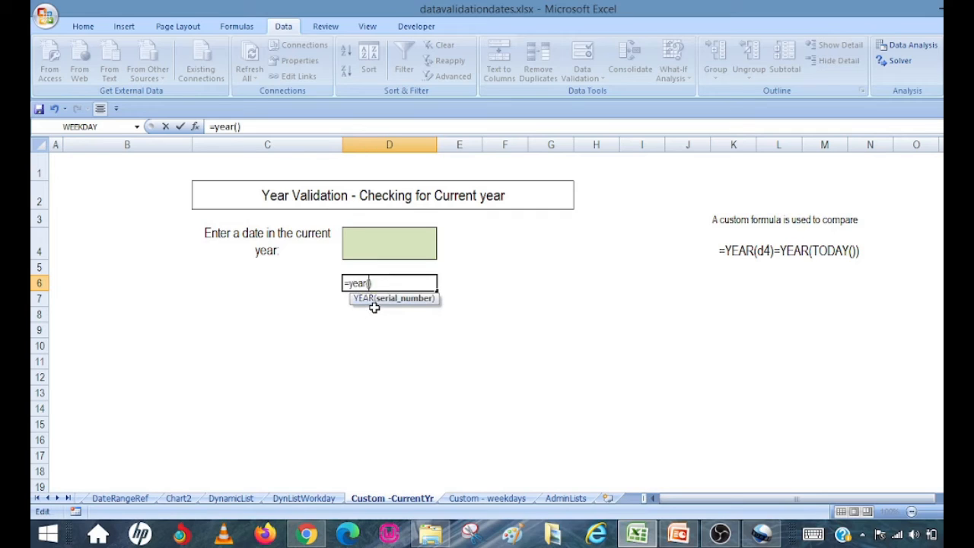
click(385, 239)
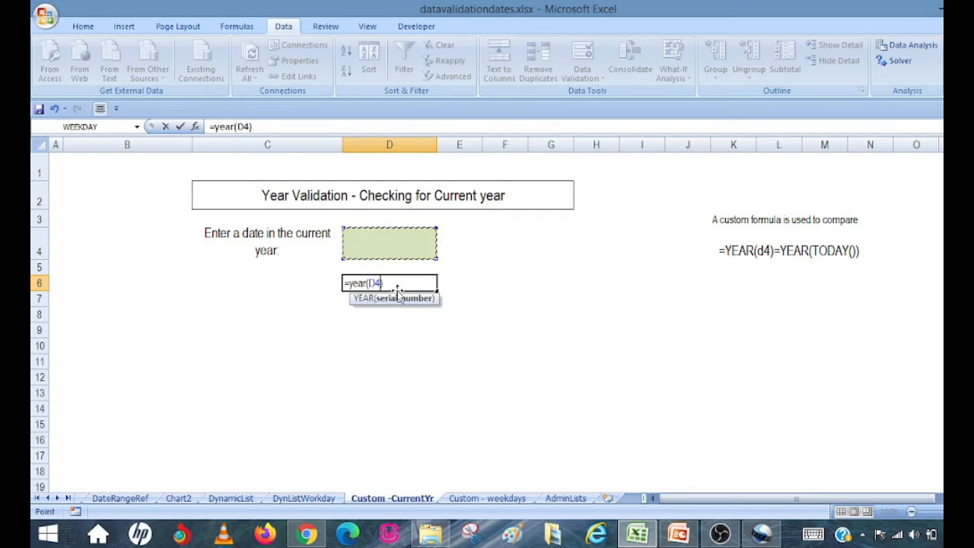
text())
key(Return)
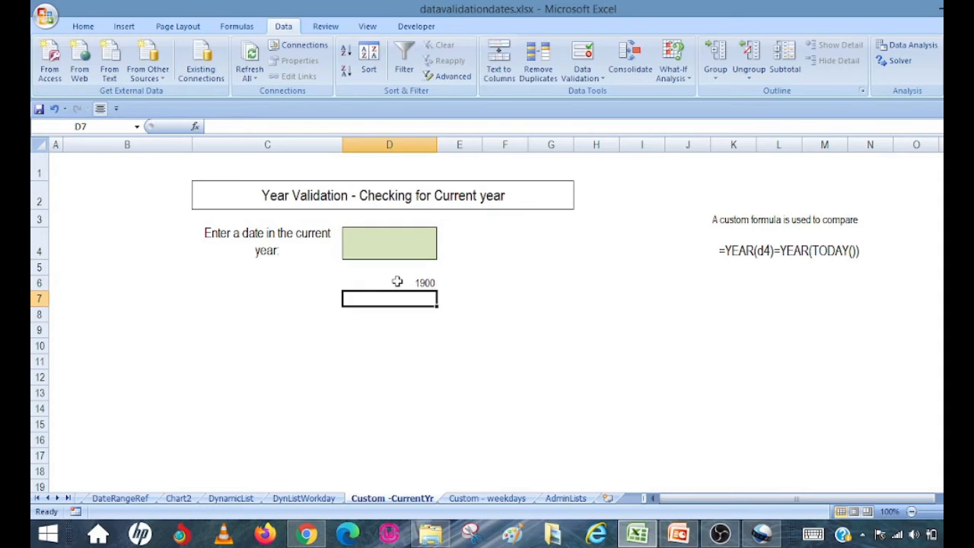
Enter the date 16-12-2021 in cell D4 and check the year formula's result in D6.
click(397, 240)
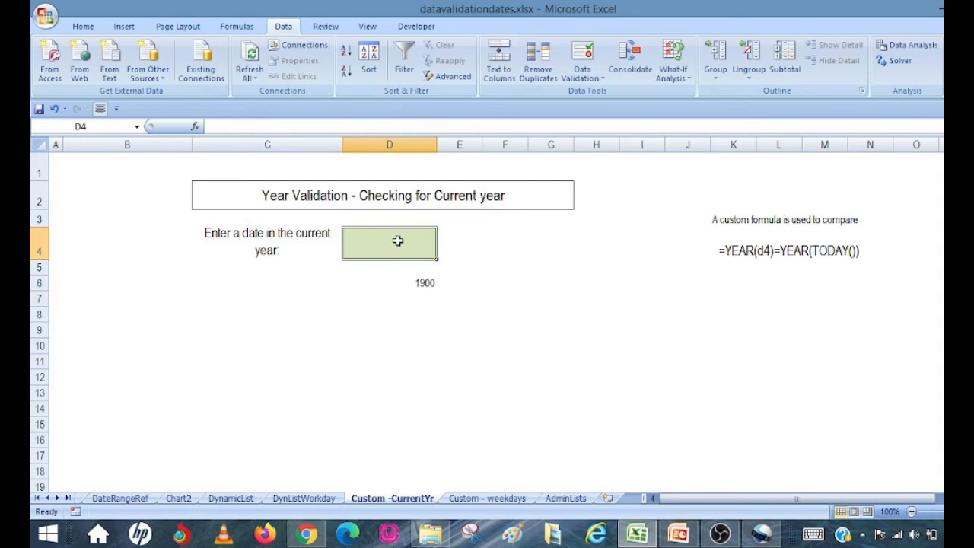
text(1)
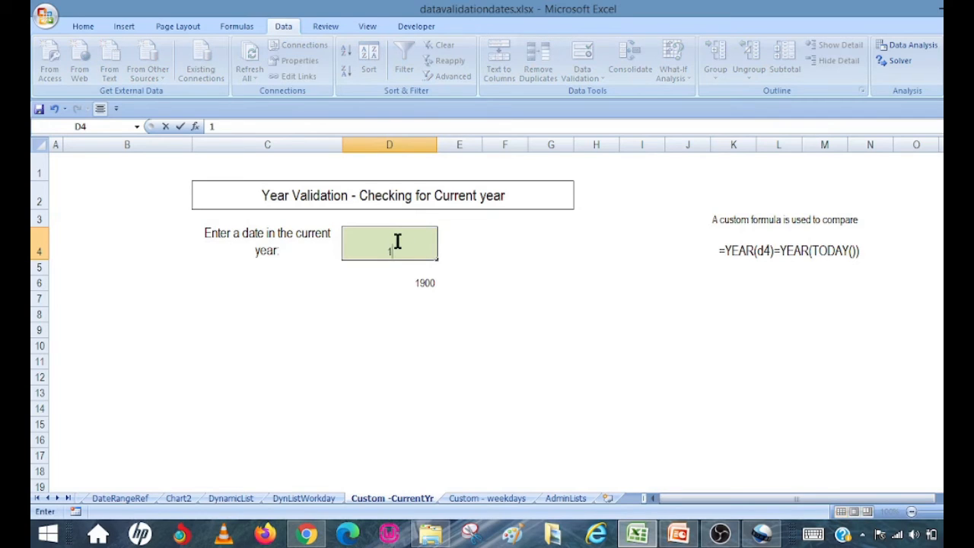
text(6-12)
text(021)
key(Return)
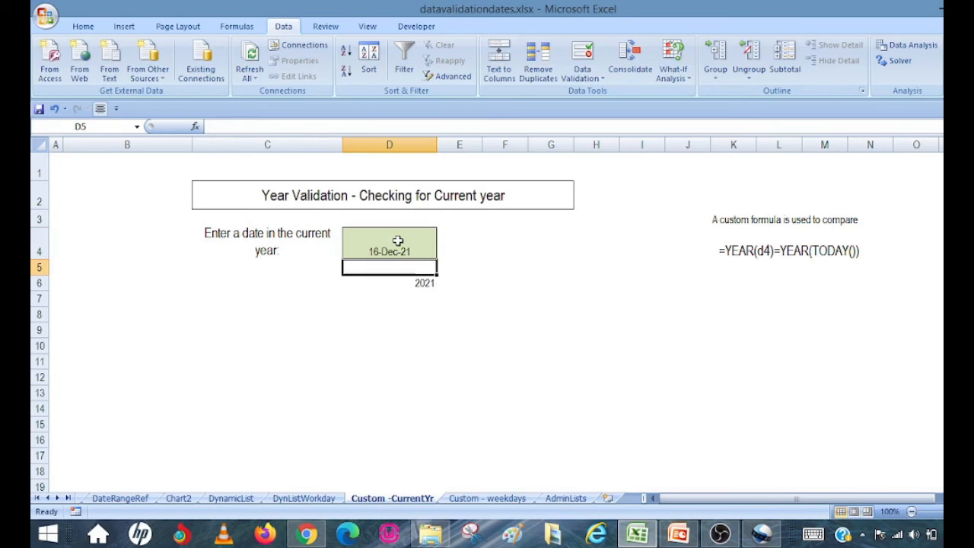
click(419, 283)
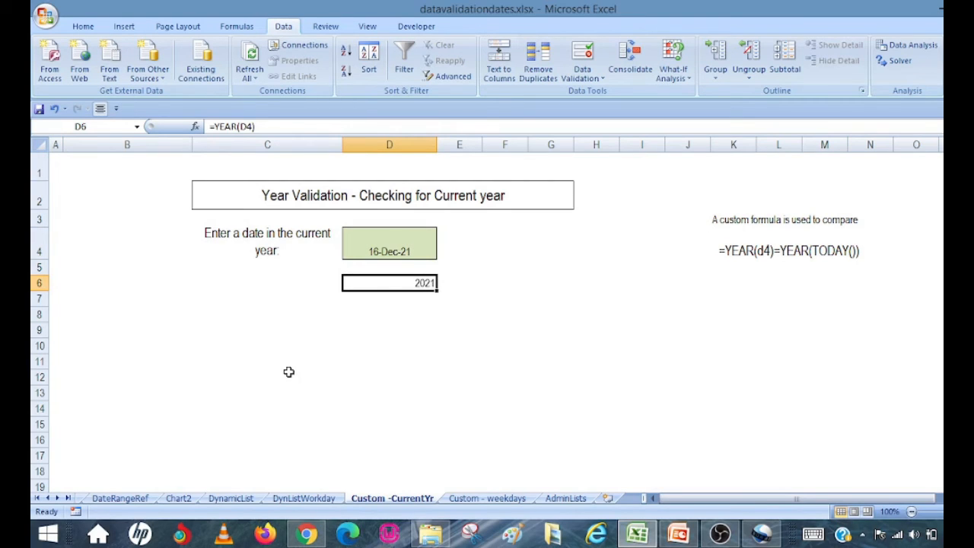
Change the date in D4 to 16-12-2020 and check the year formula's result in D6.
click(393, 248)
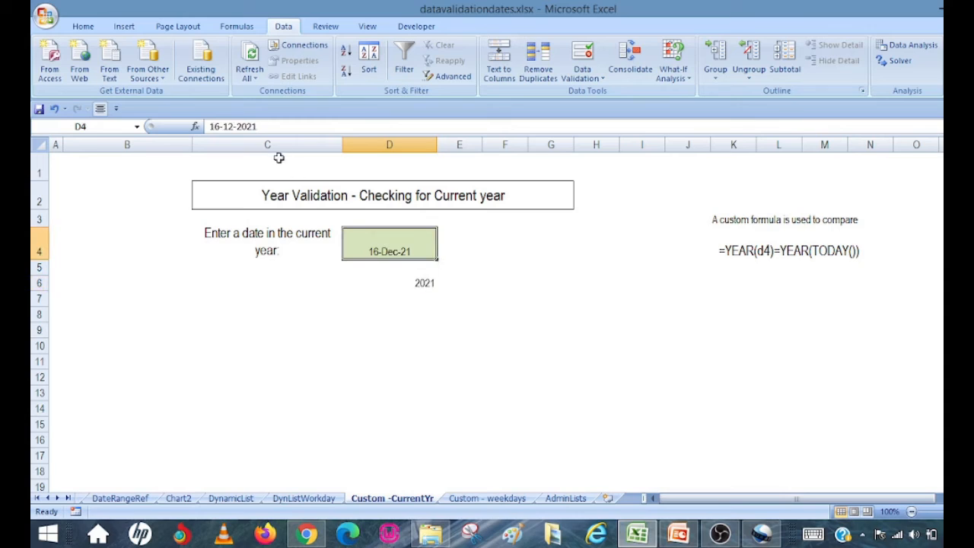
click(245, 124)
click(278, 126)
key(BackSpace)
text(0)
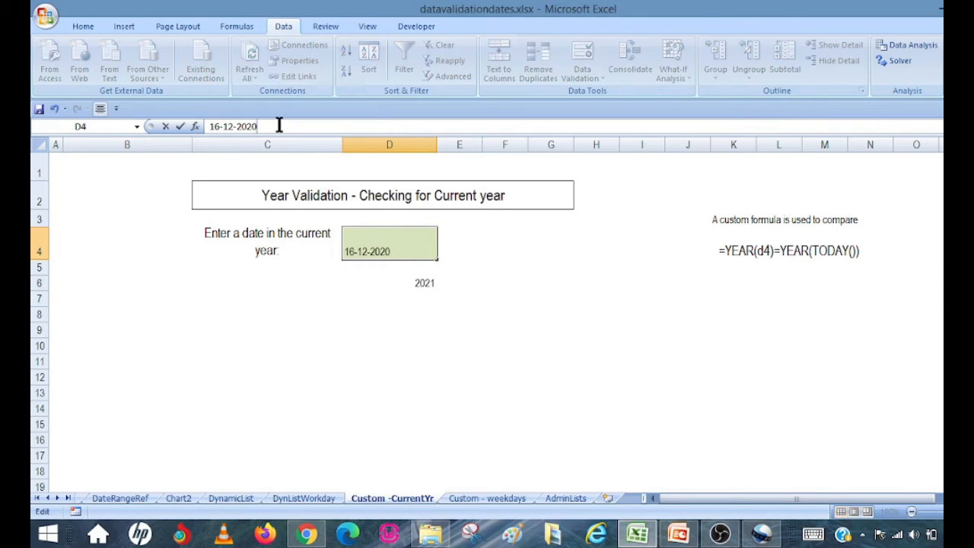
key(Return)
key(Up)
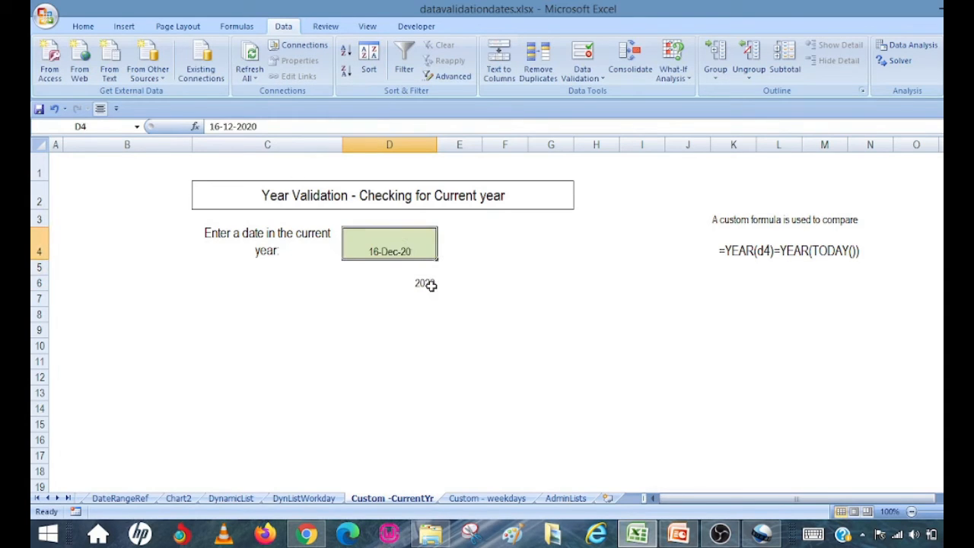
click(431, 284)
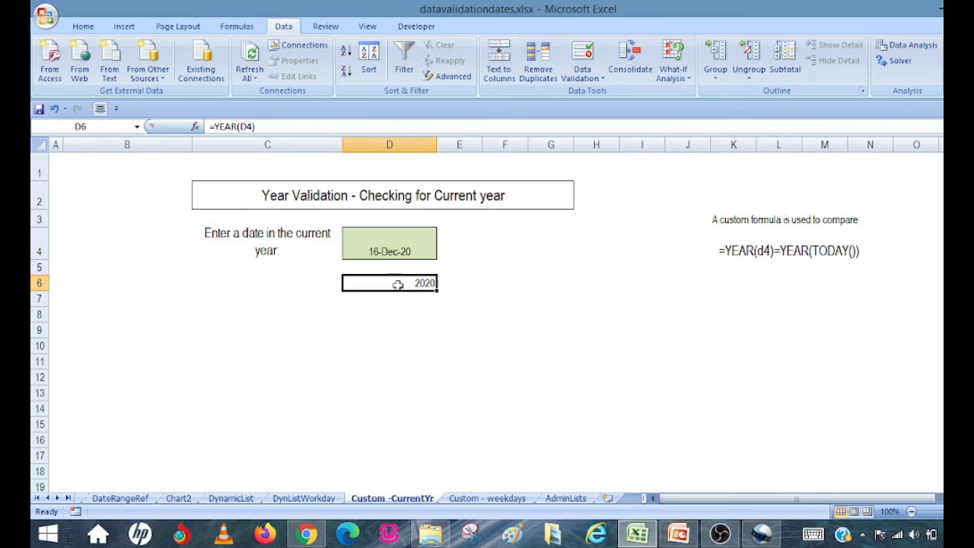
Extend the formula in D6 to =YEAR(D4)=YEAR(TODAY()) so it compares the entered year with the current year.
click(278, 126)
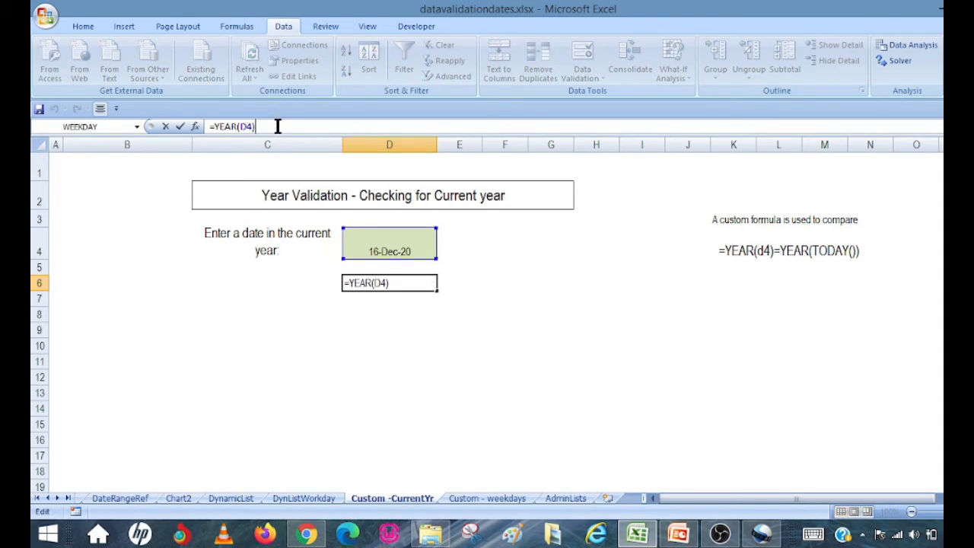
text(=ye)
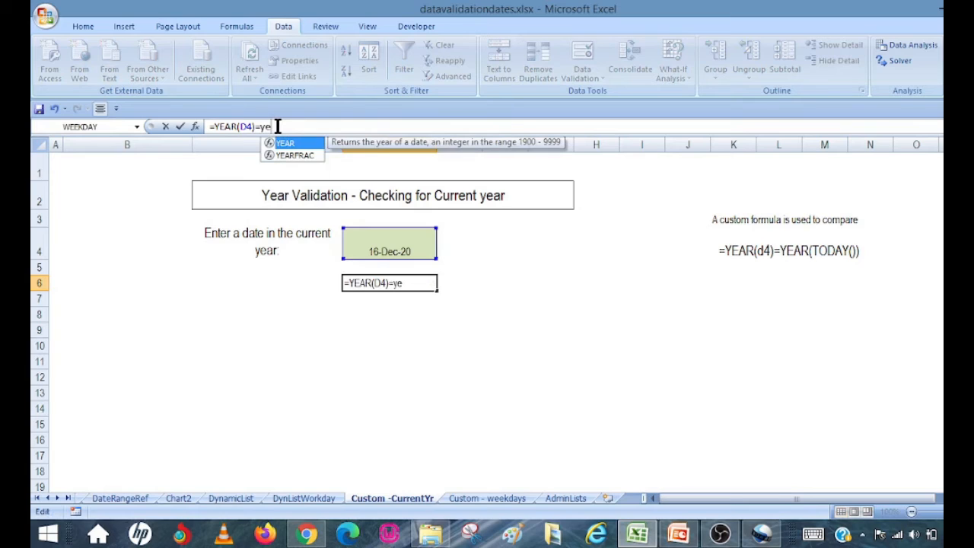
text(ar(t)
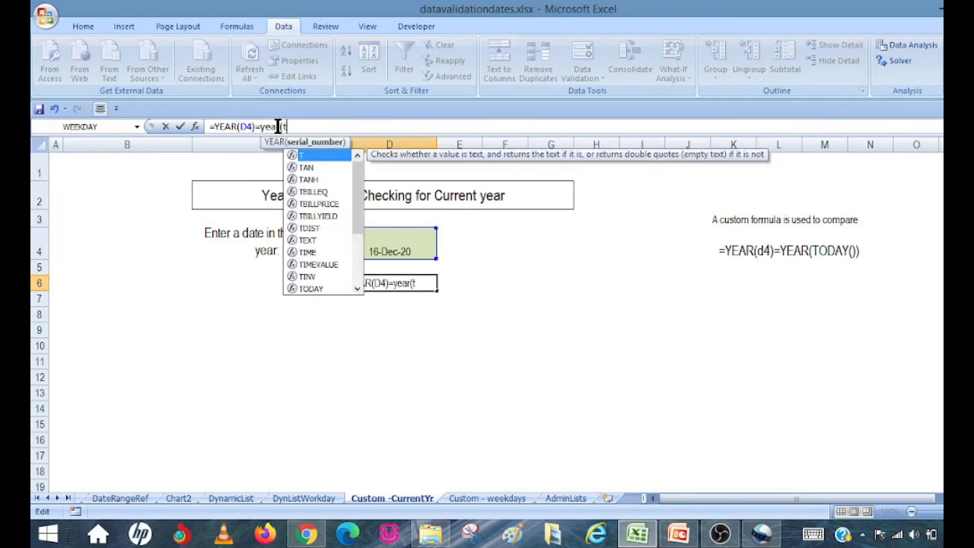
text(oday()))
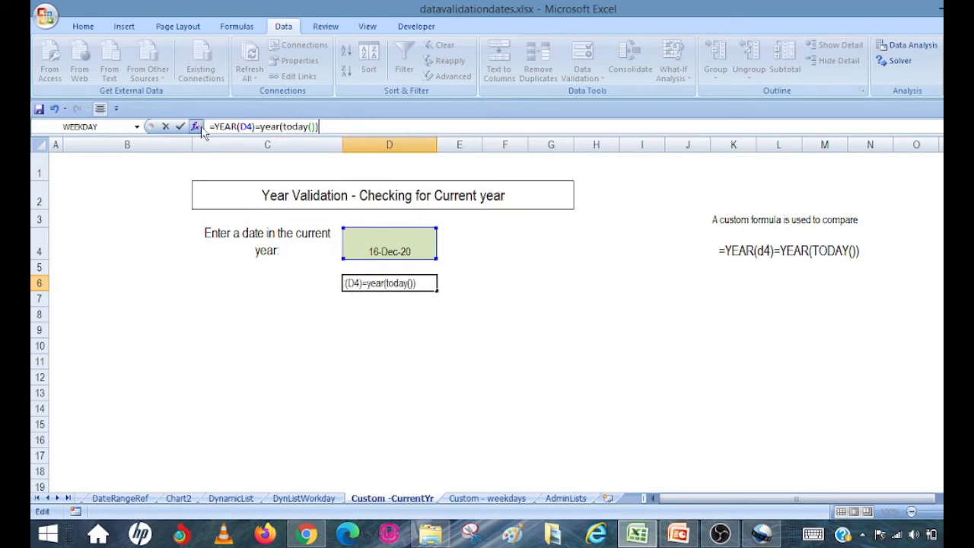
key(Return)
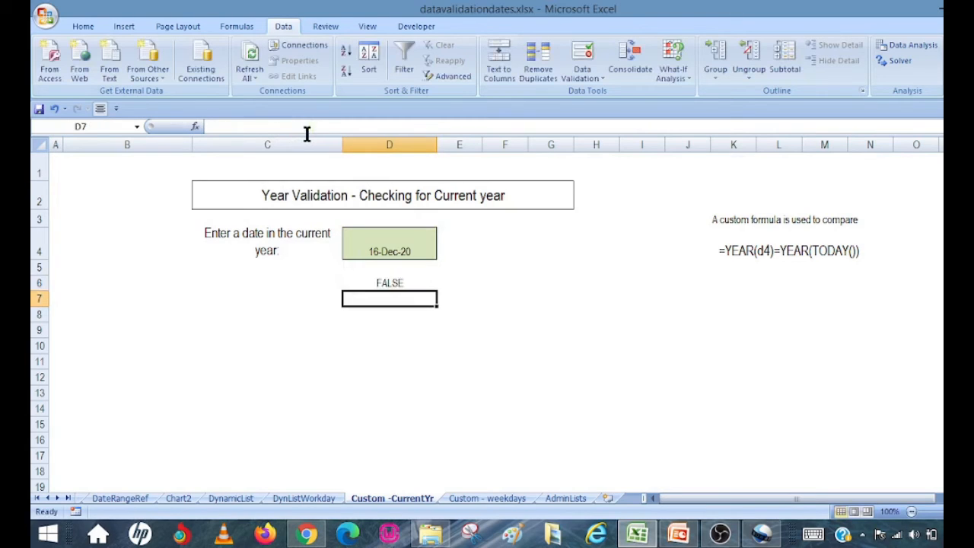
click(399, 283)
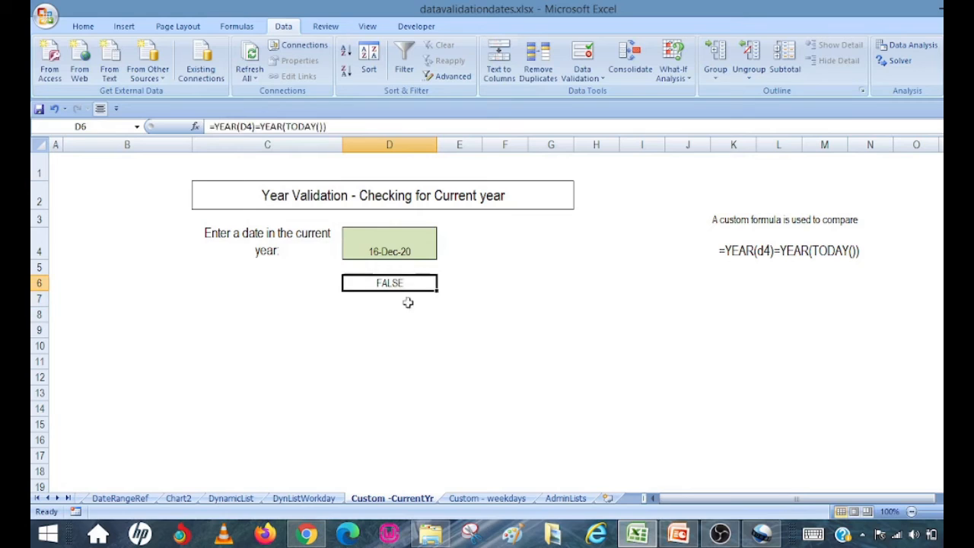
Set the date in D4 to 16-12-2021 and check the comparison result in D6.
double_click(405, 252)
key(BackSpace)
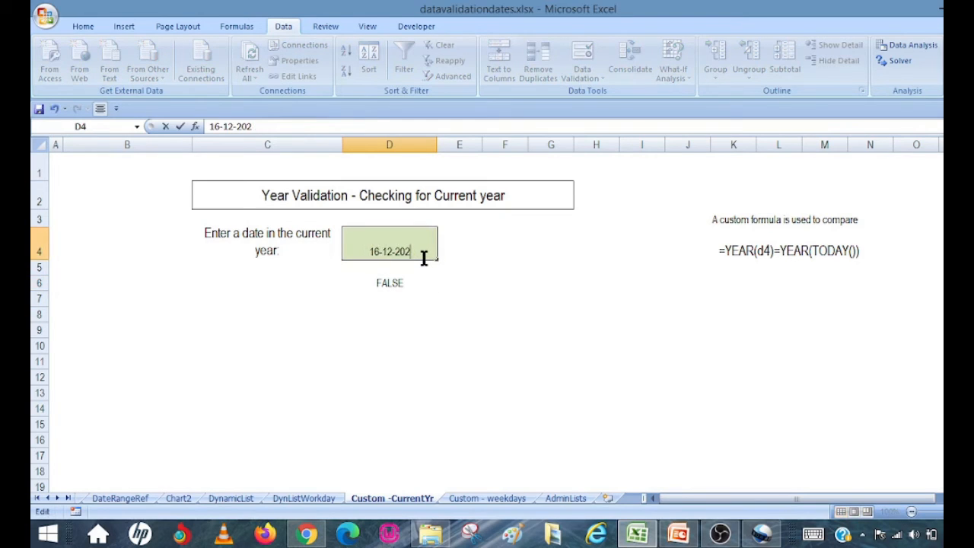
text(1)
key(Return)
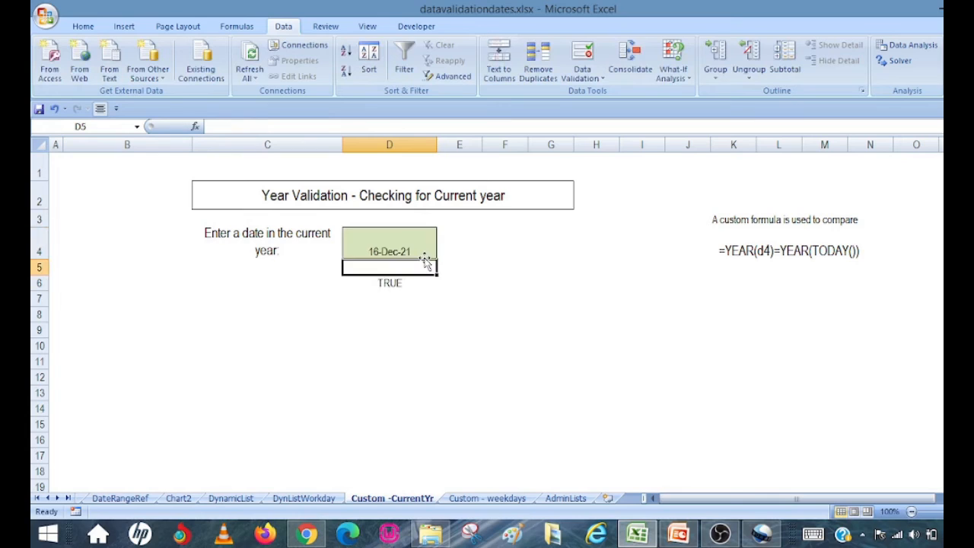
click(389, 285)
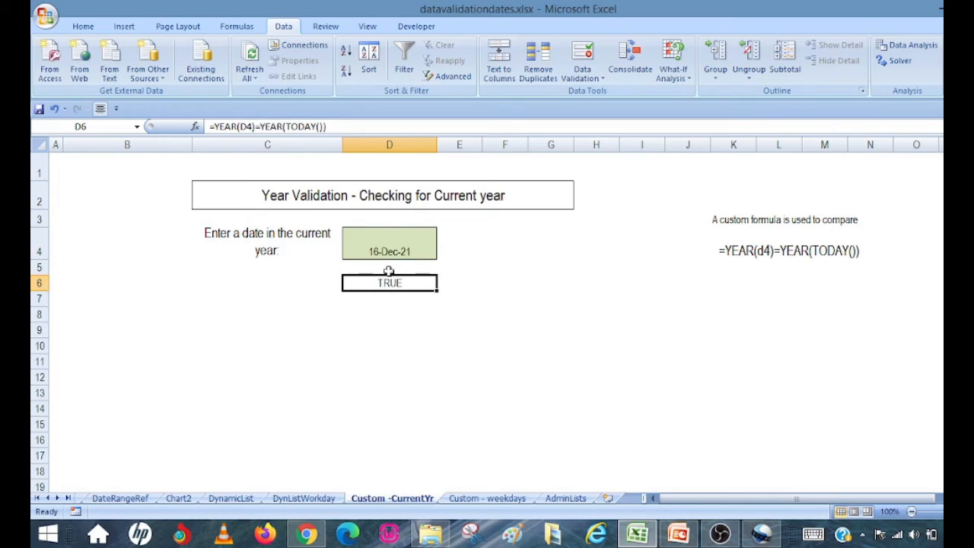
Move the formula =YEAR(D4)=YEAR(TODAY()) from D6 into a Custom data validation rule on cell D4.
click(267, 126)
drag(327, 127, 178, 130)
key(ctrl+c)
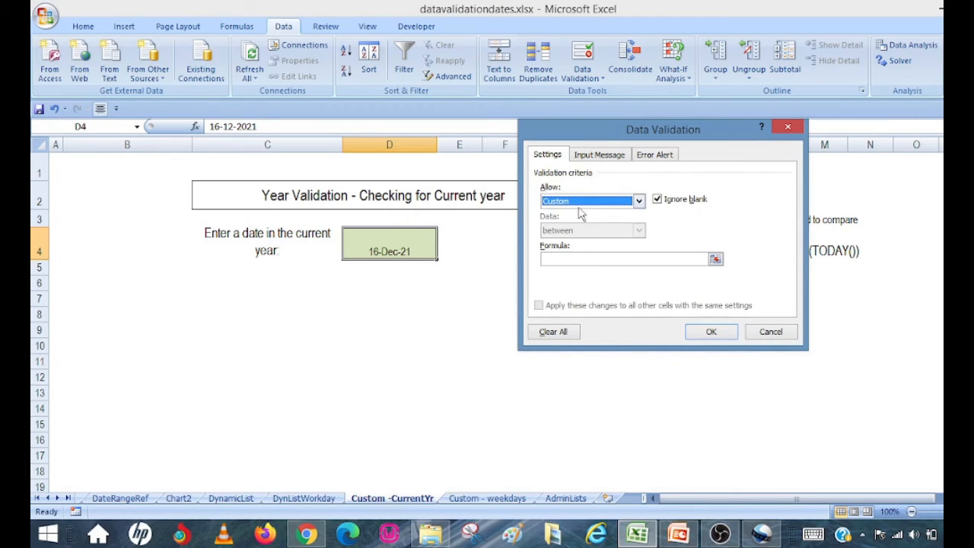
click(571, 259)
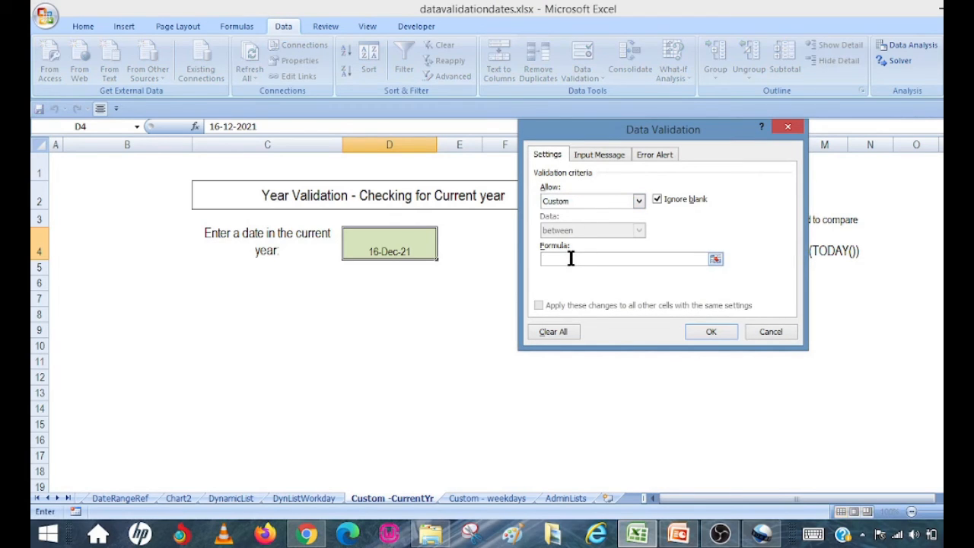
key(ctrl+v)
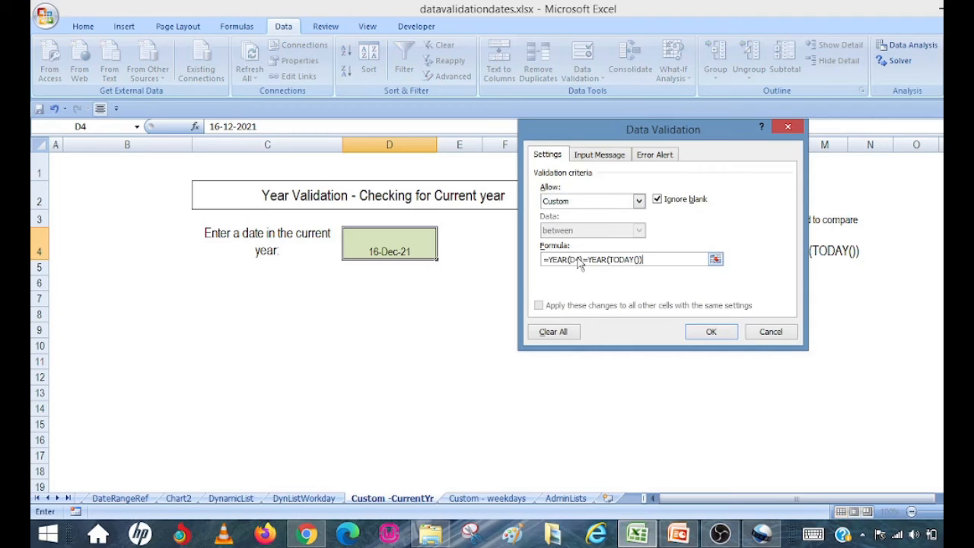
click(694, 338)
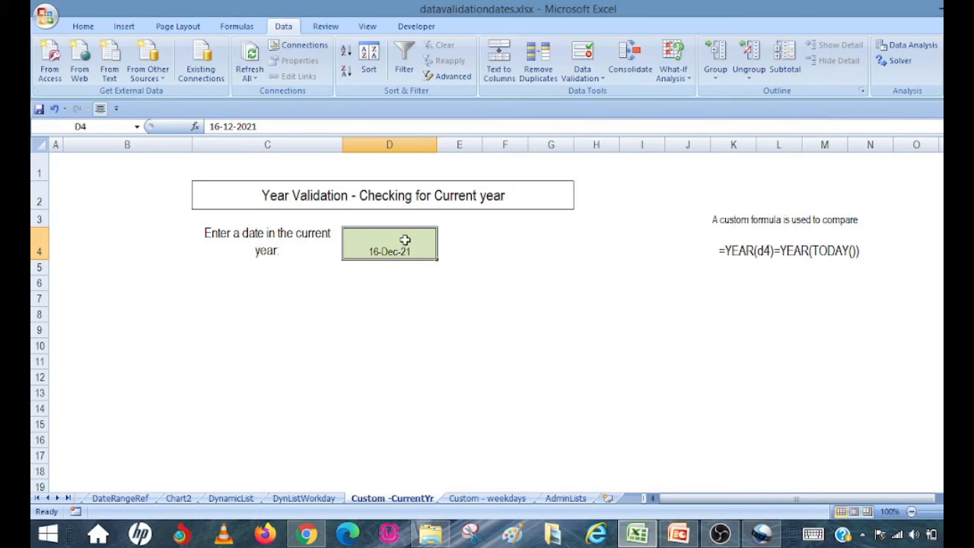
Try entering 16-12-20 as the date in D4 to test the current-year validation rule.
click(279, 126)
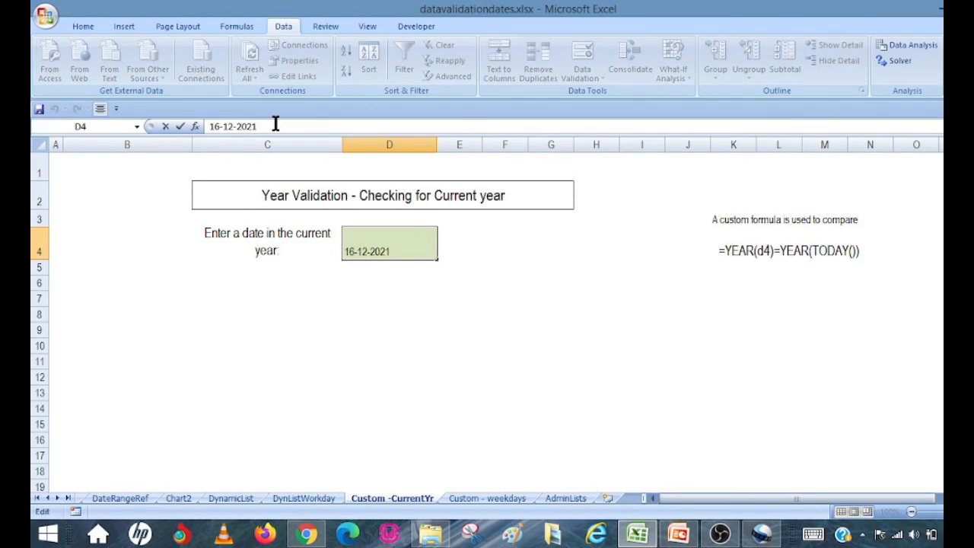
key(BackSpace)
key(BackSpace)
key(Return)
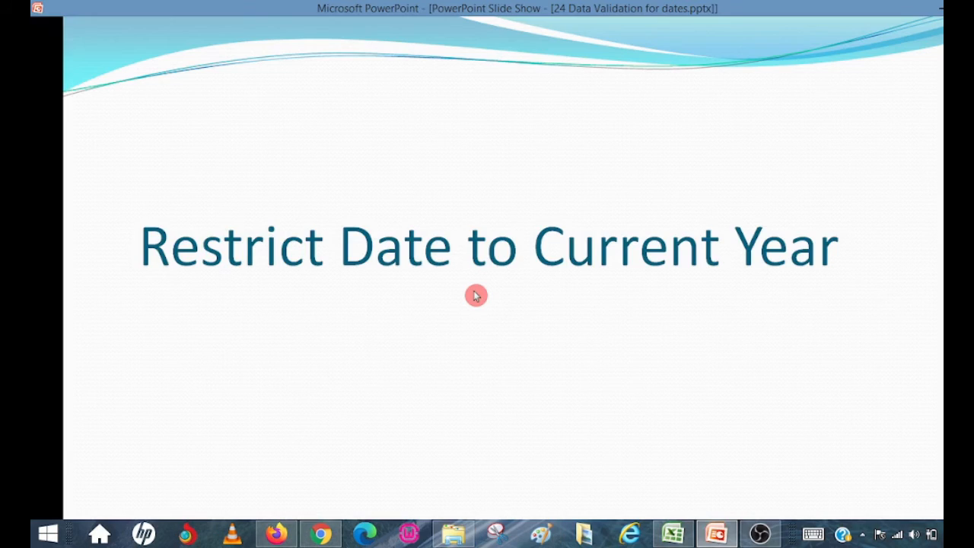
Advance the slide show, revisit the DynListWorkday sheet in the workbook, and inspect the date formula in L7 on the Custom - weekdays sheet.
click(475, 291)
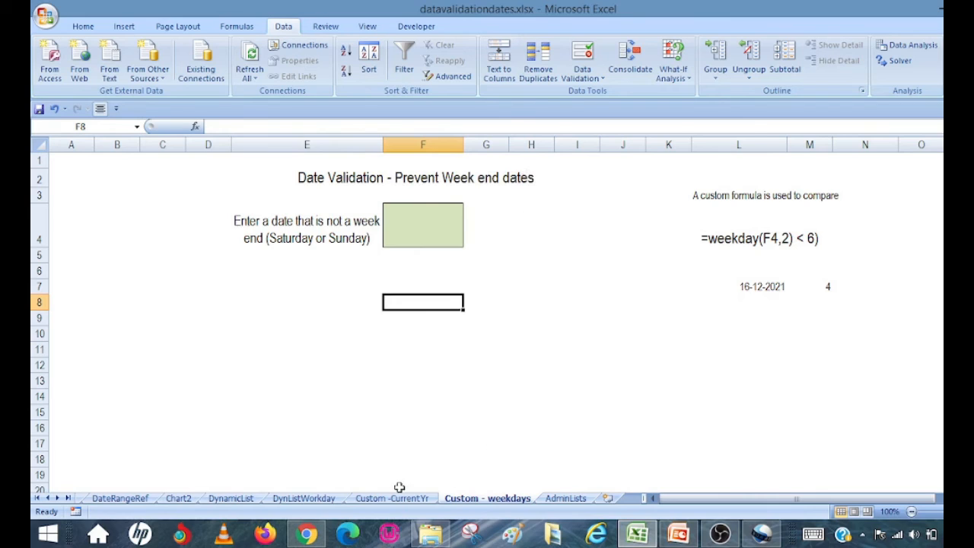
click(320, 499)
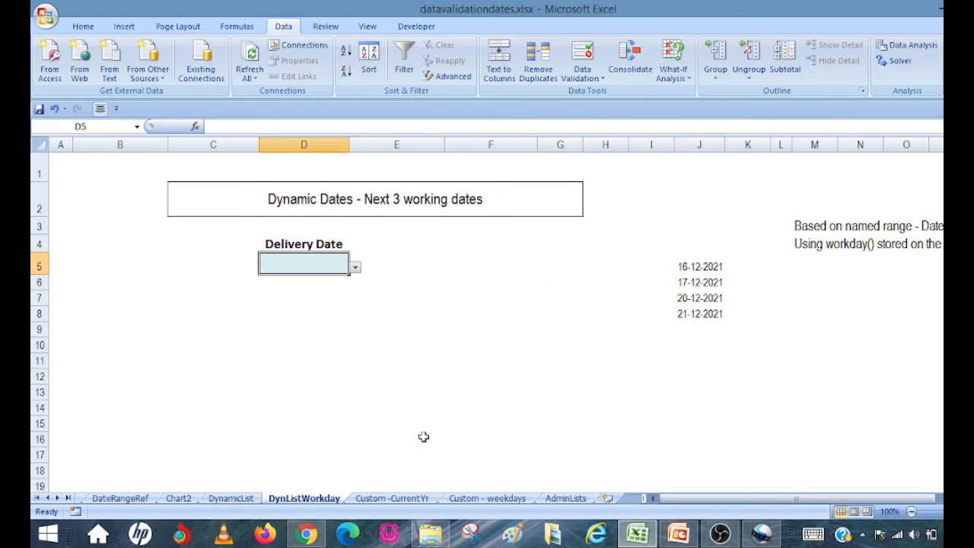
click(478, 498)
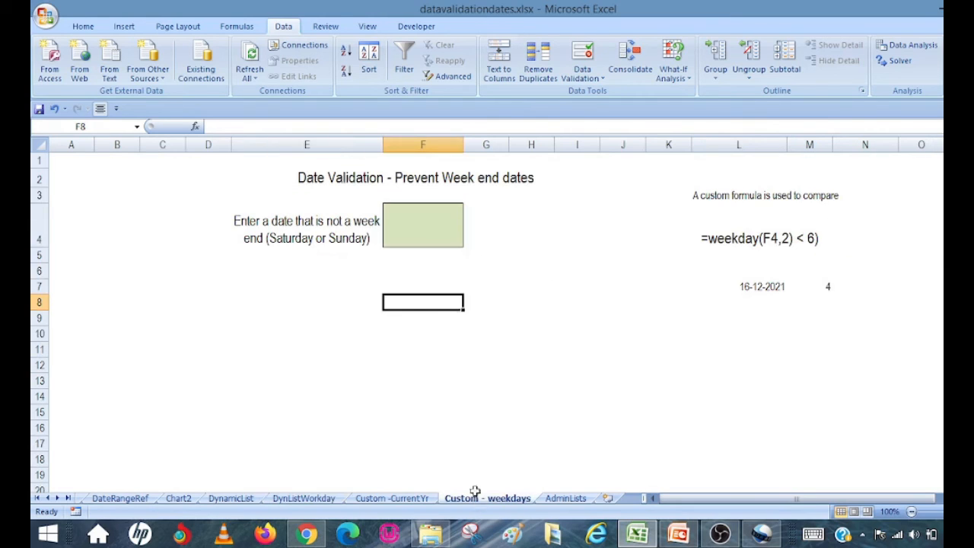
click(410, 236)
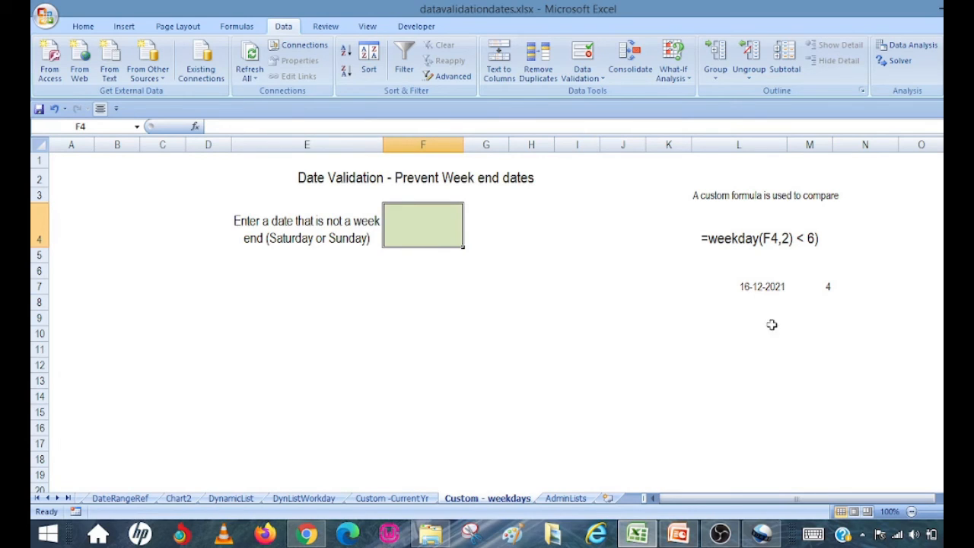
click(771, 284)
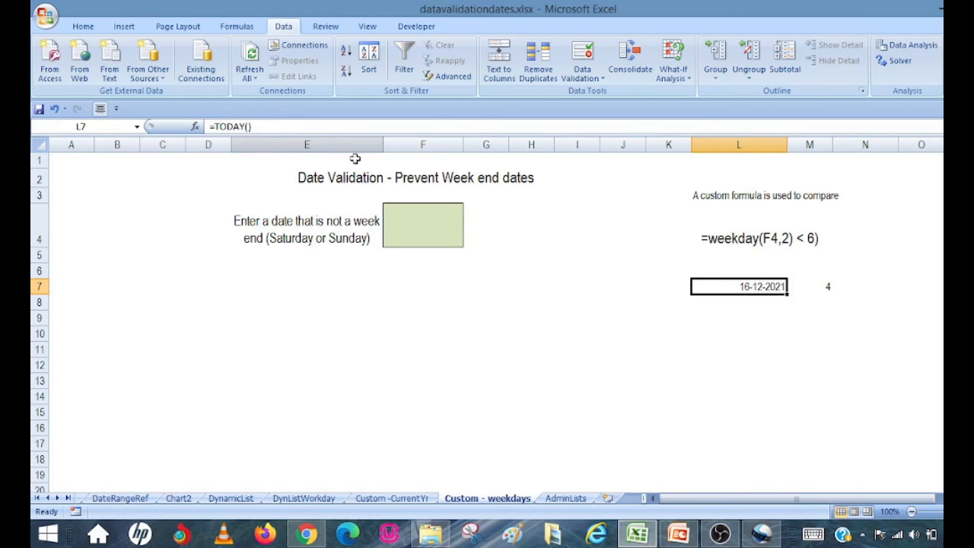
Begin rewriting the formula in M7 as =weekday(L7, with the date in L7 as its first argument.
click(822, 289)
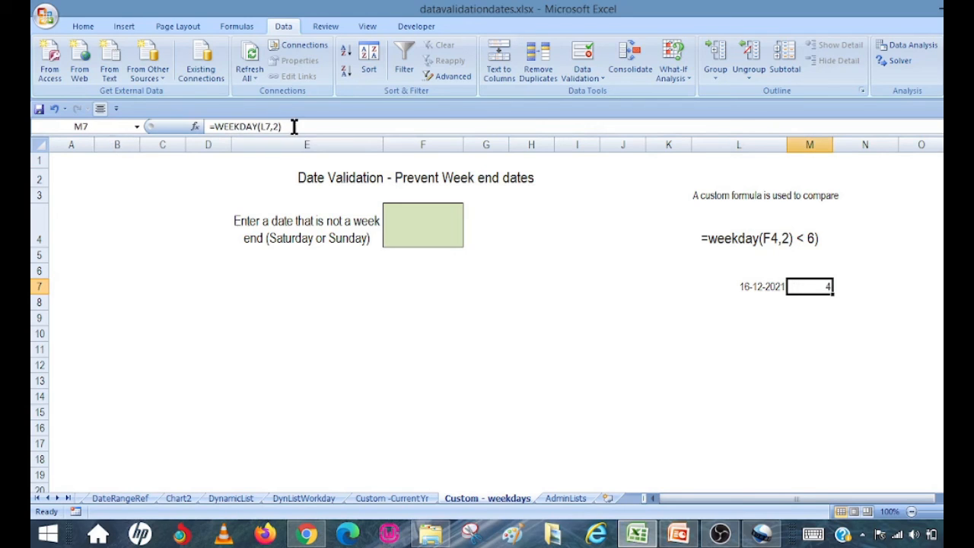
click(294, 126)
shift+click(214, 126)
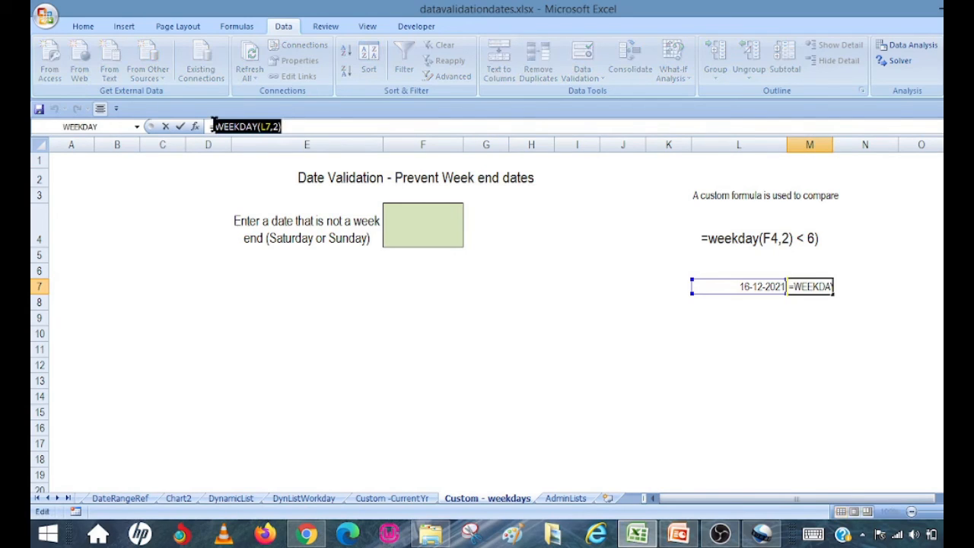
text(wee)
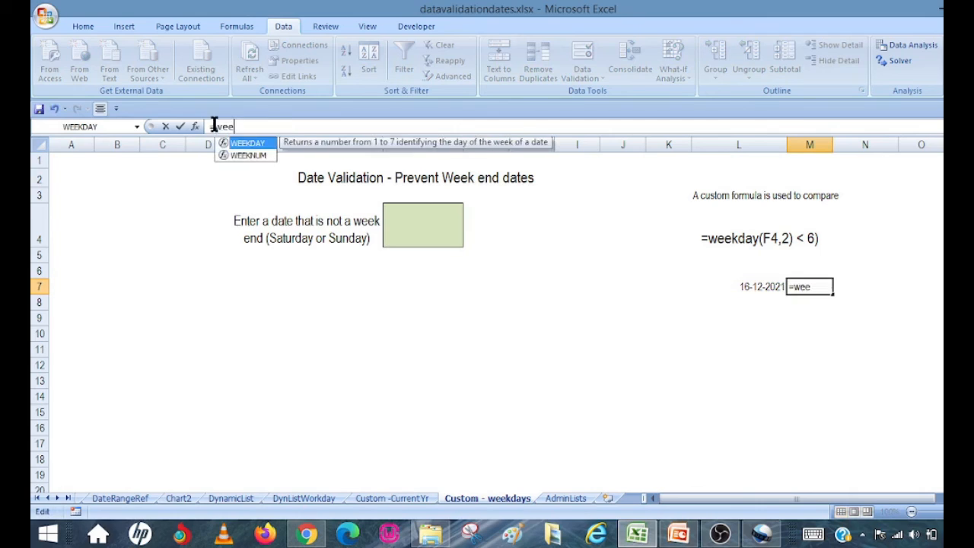
text(kday()
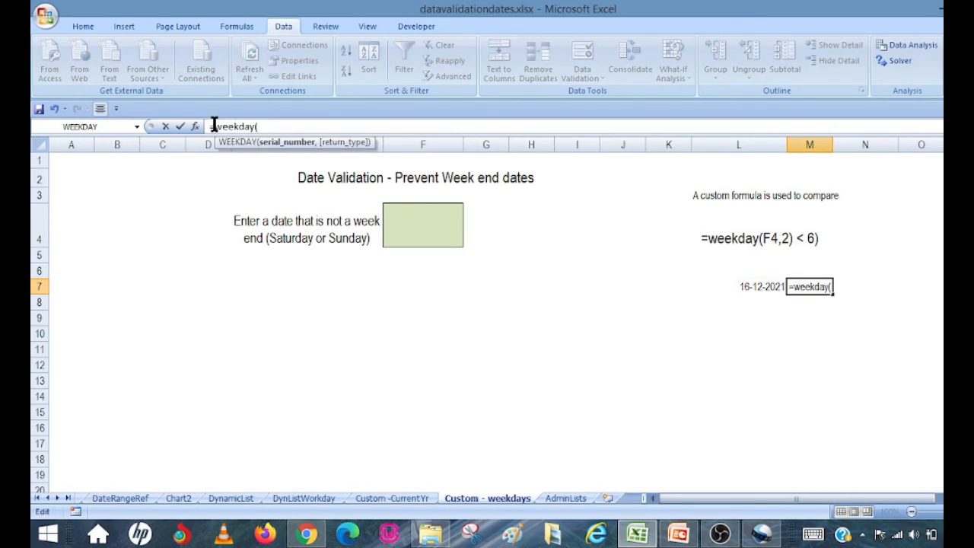
click(760, 291)
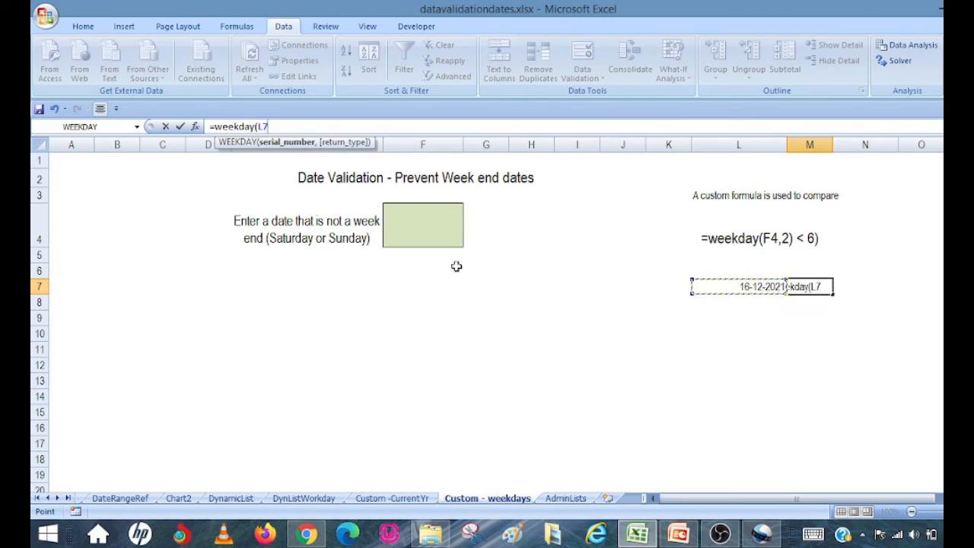
text(,)
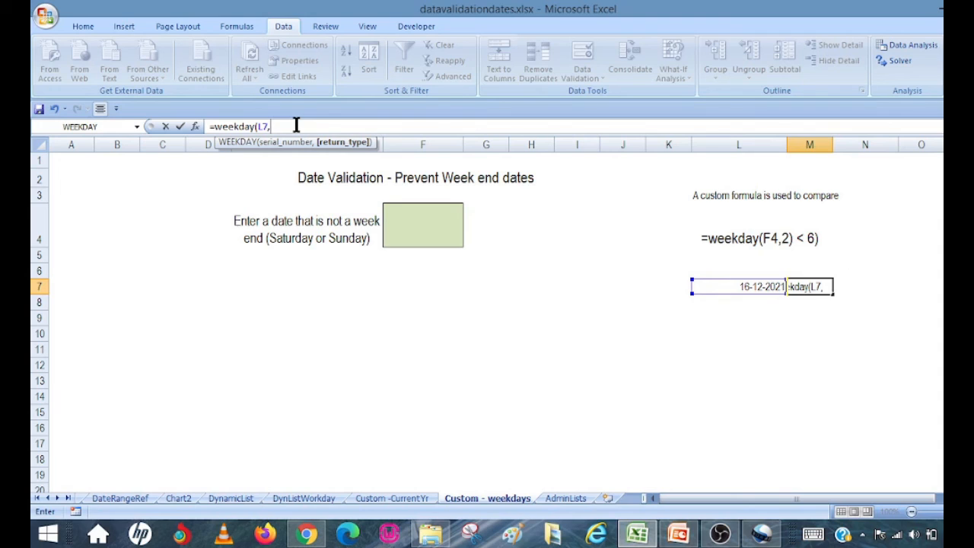
Complete the WEEKDAY function in M7 through its function arguments, with Return_type set to 2.
click(195, 127)
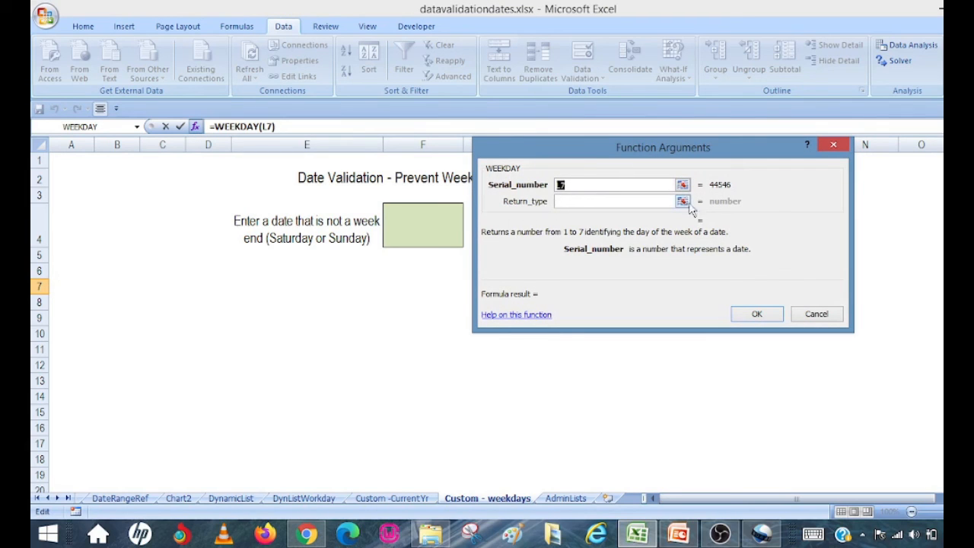
click(560, 202)
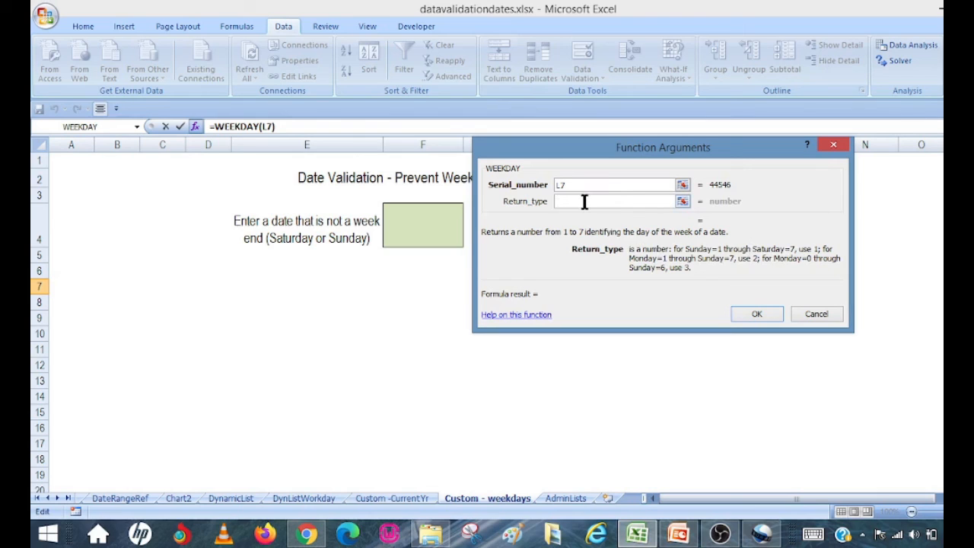
text(2)
click(756, 319)
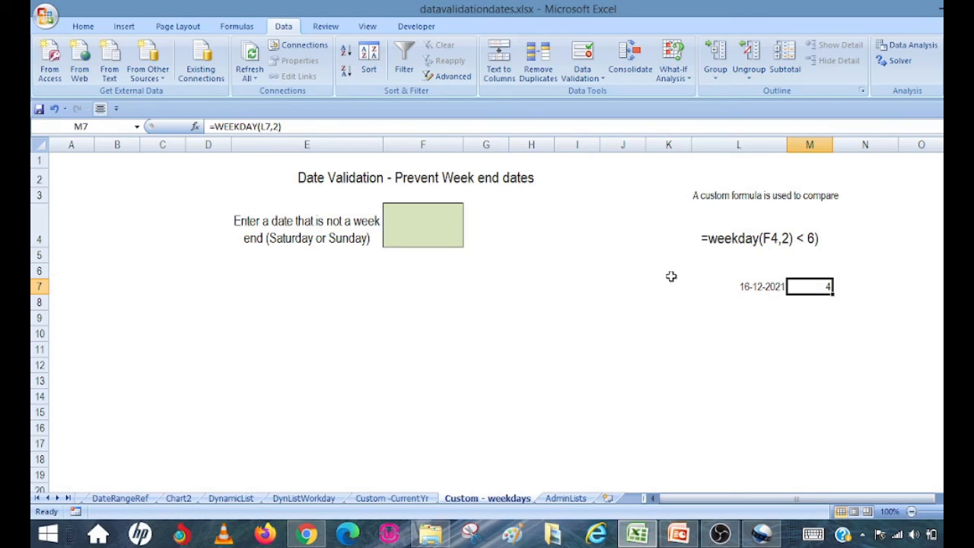
Review the custom data validation formula on date entry cell F4 and accept the existing settings.
click(427, 224)
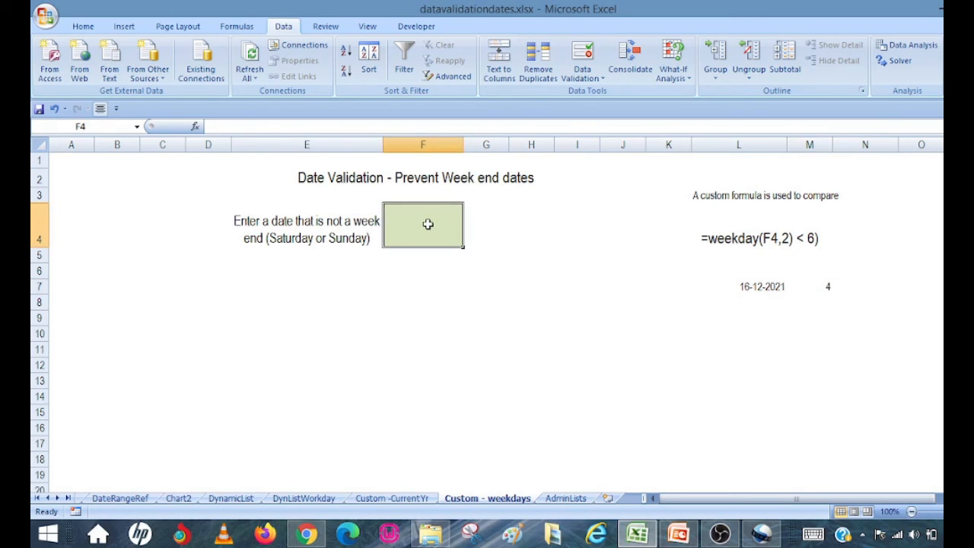
click(585, 76)
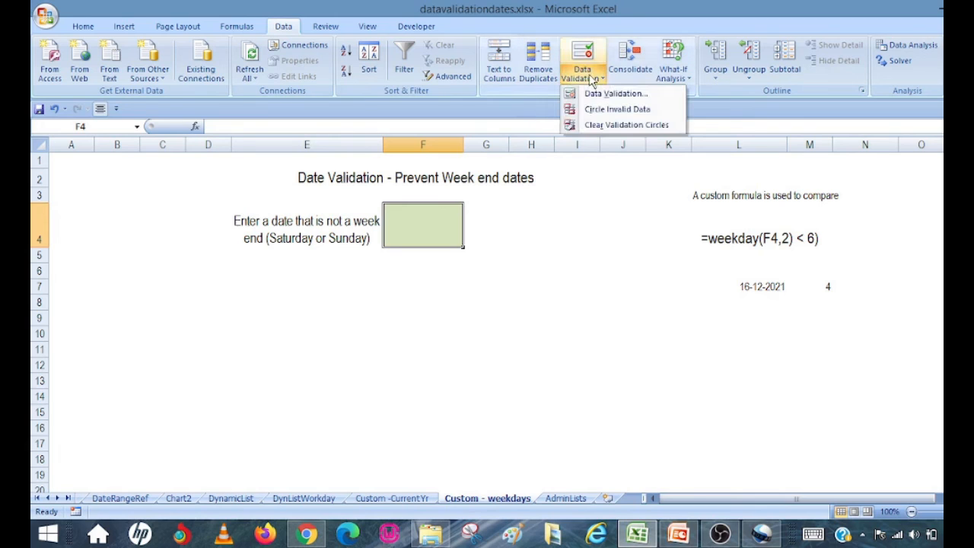
click(609, 93)
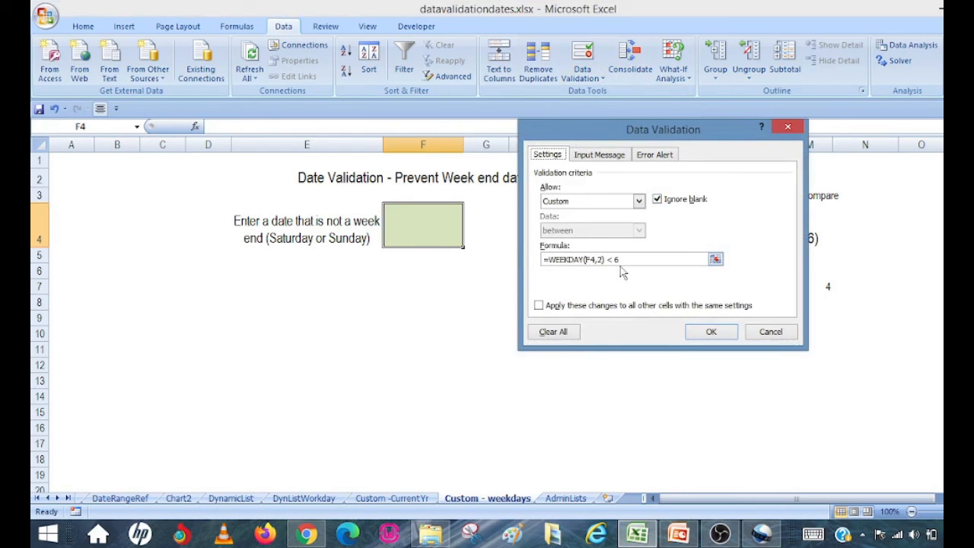
click(708, 331)
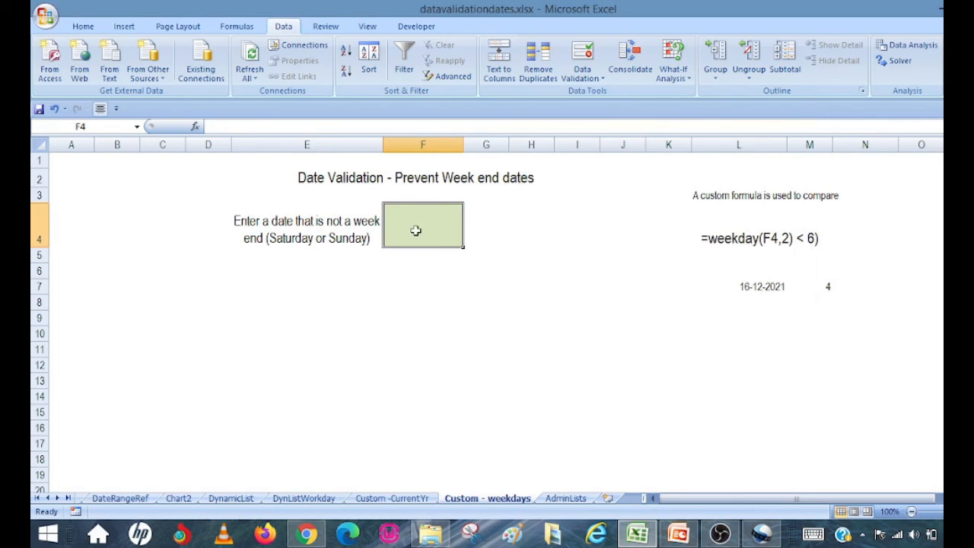
Test the weekend restriction by trying to enter 18-12-2021 in F4, and discard the entry.
text(18-1)
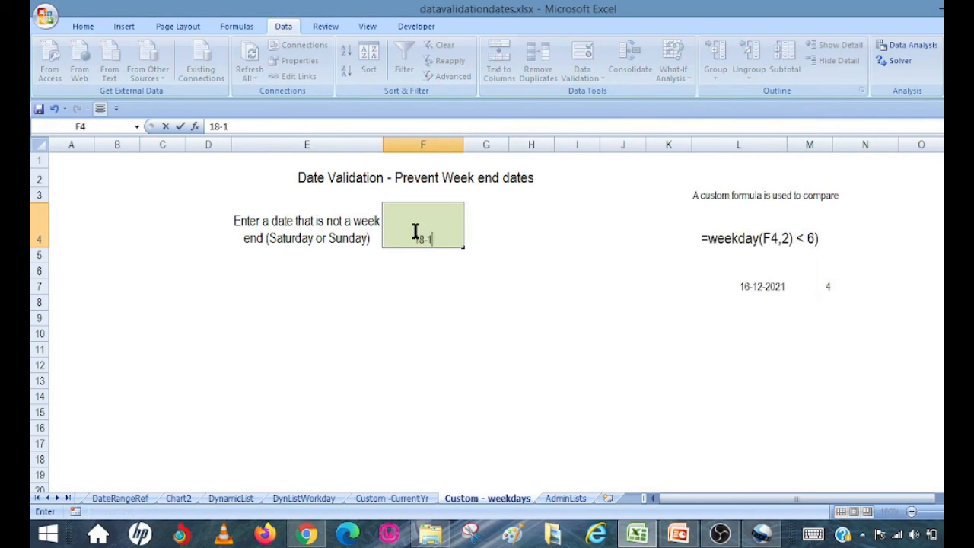
text(2-2021)
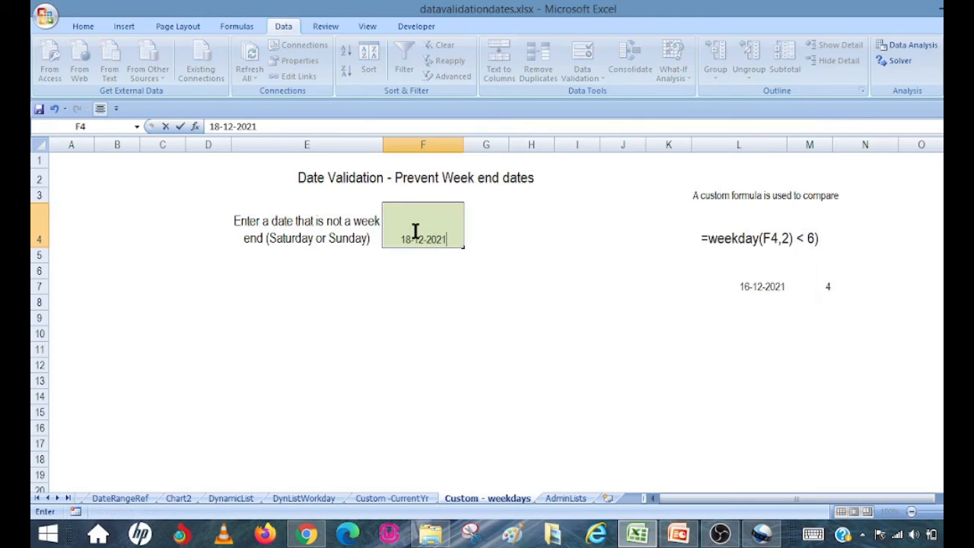
key(Return)
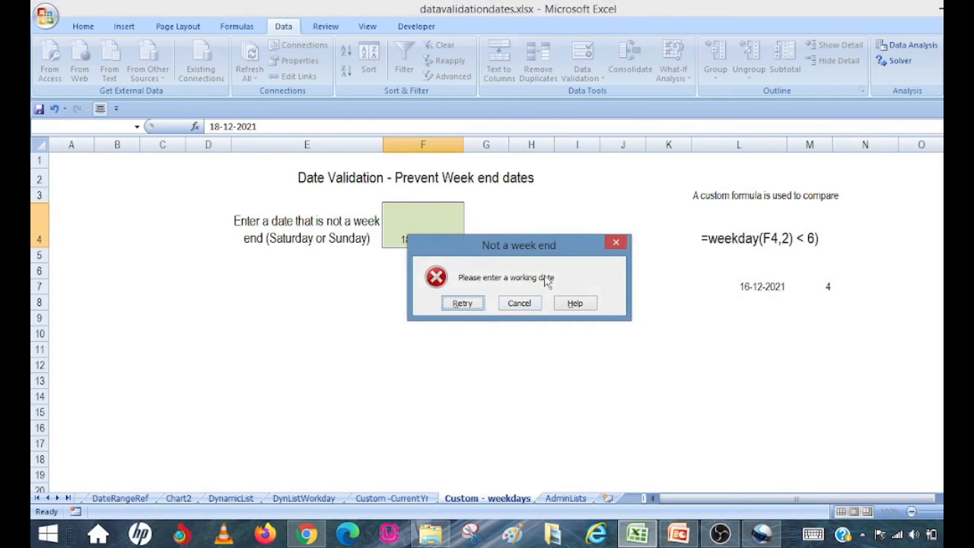
click(461, 302)
click(407, 240)
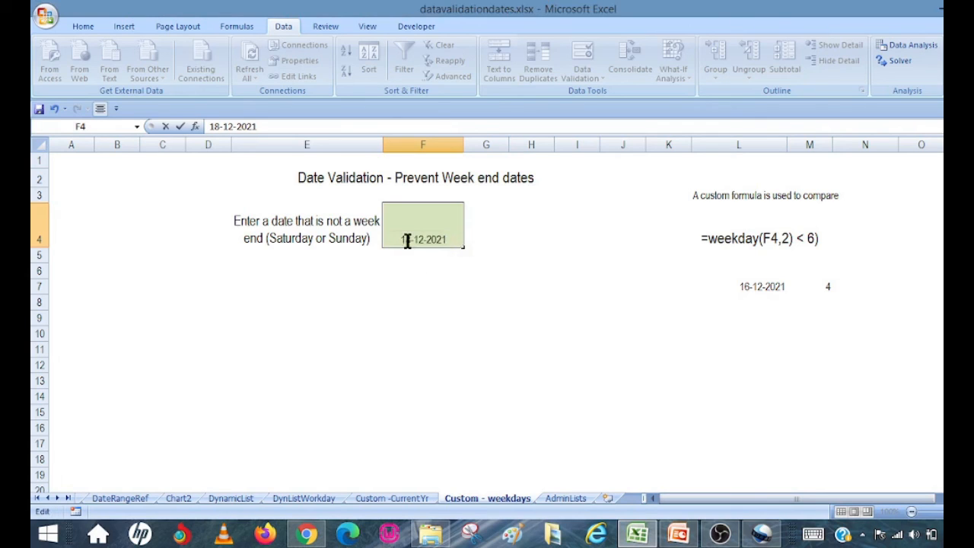
key(Escape)
Enter the working date 17-12-2021 in F4.
text(17)
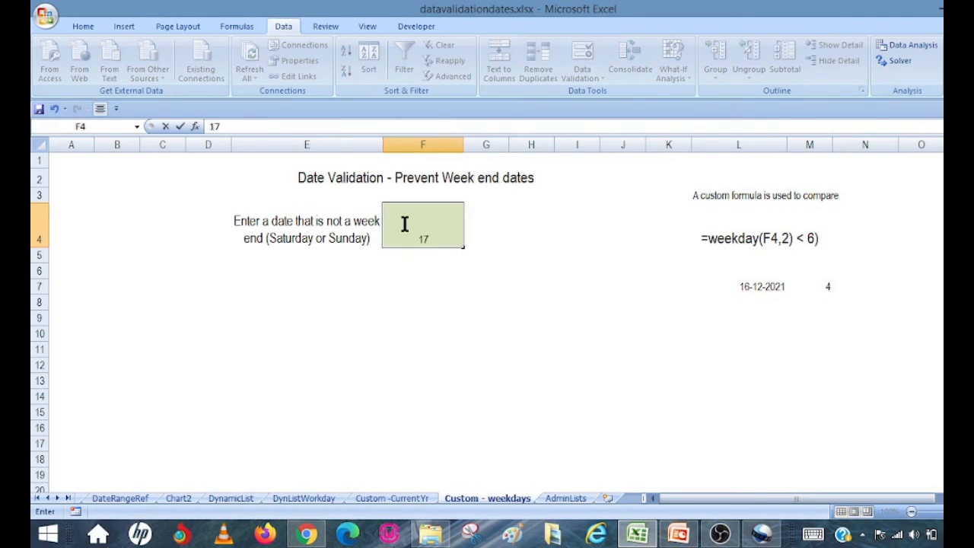
text(-12-2021)
key(Return)
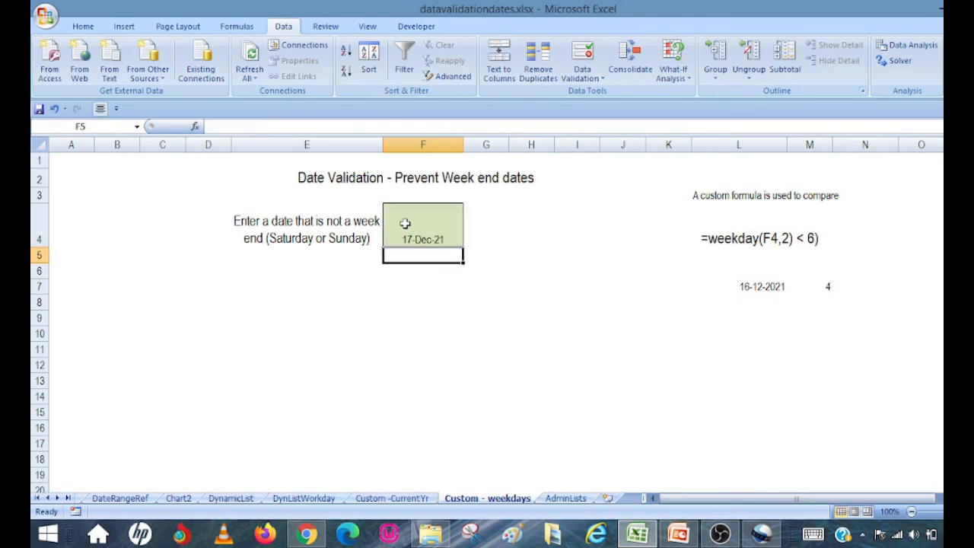